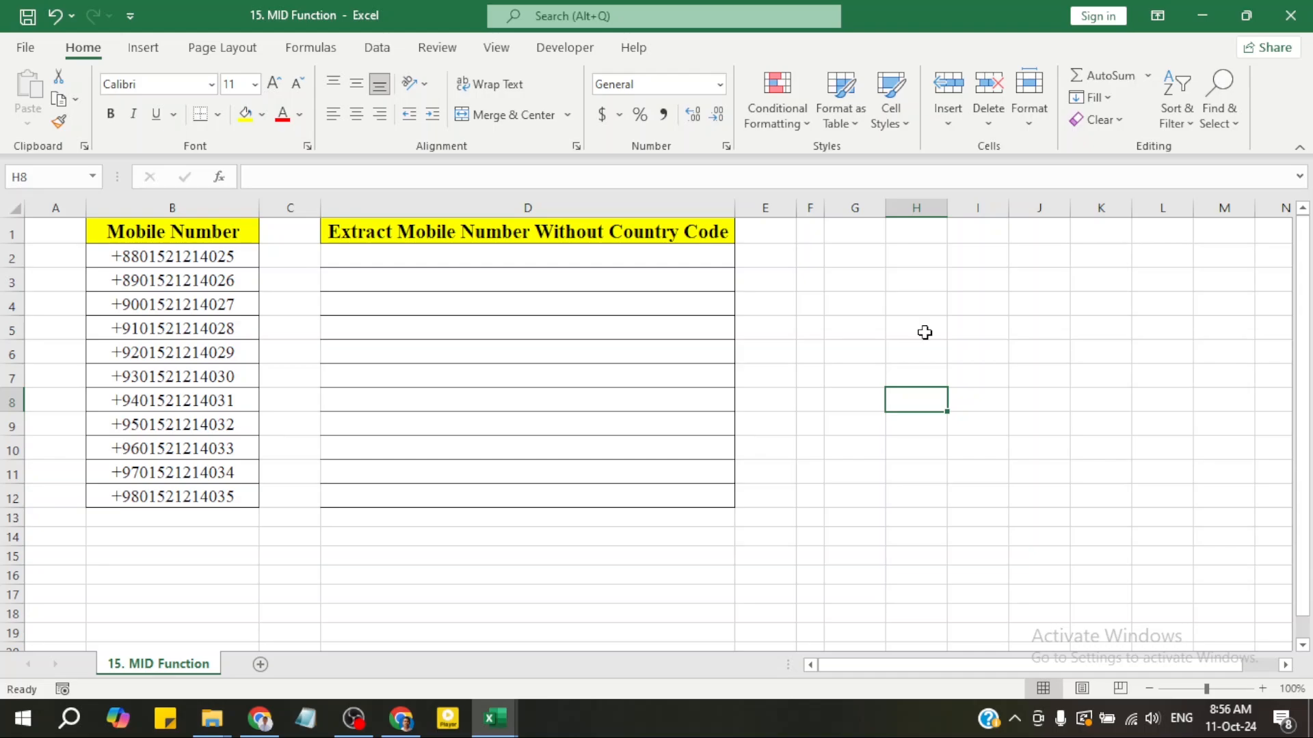
{"action": "left_click", "coordinate": [900, 301]}
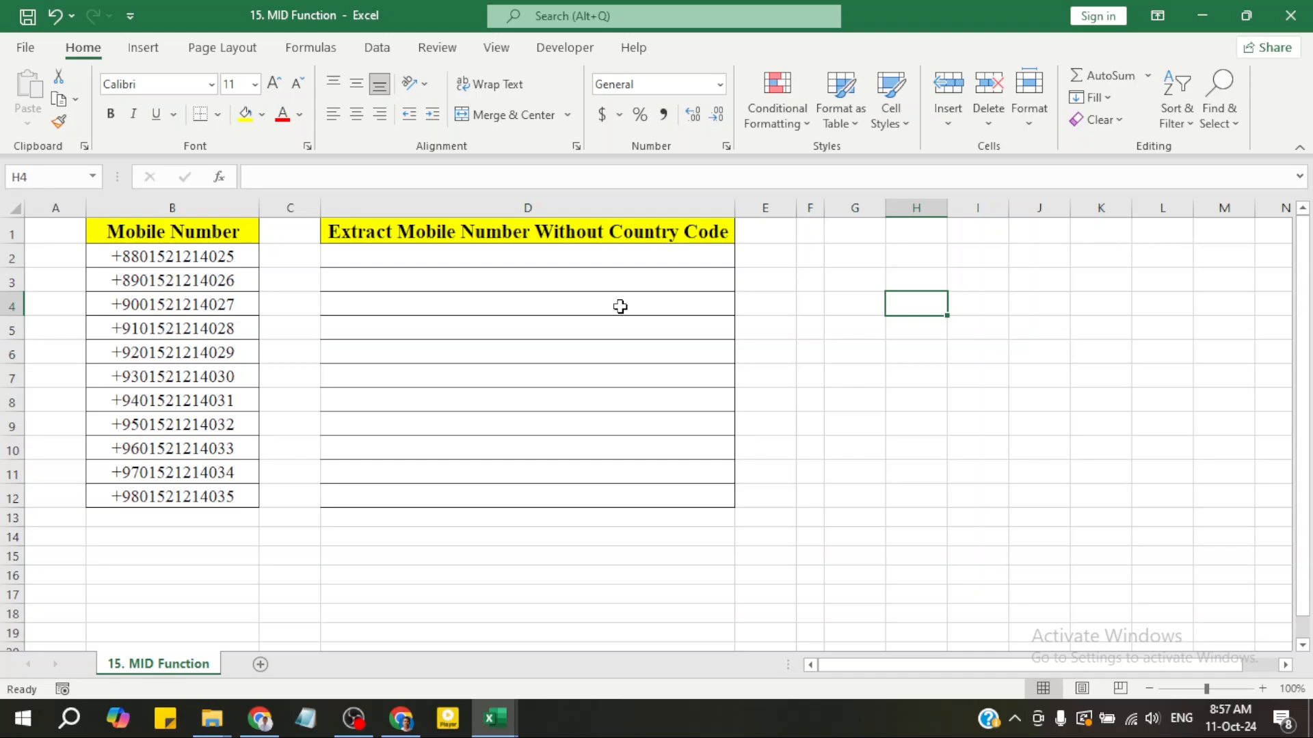
{"action": "left_click", "coordinate": [604, 259]}
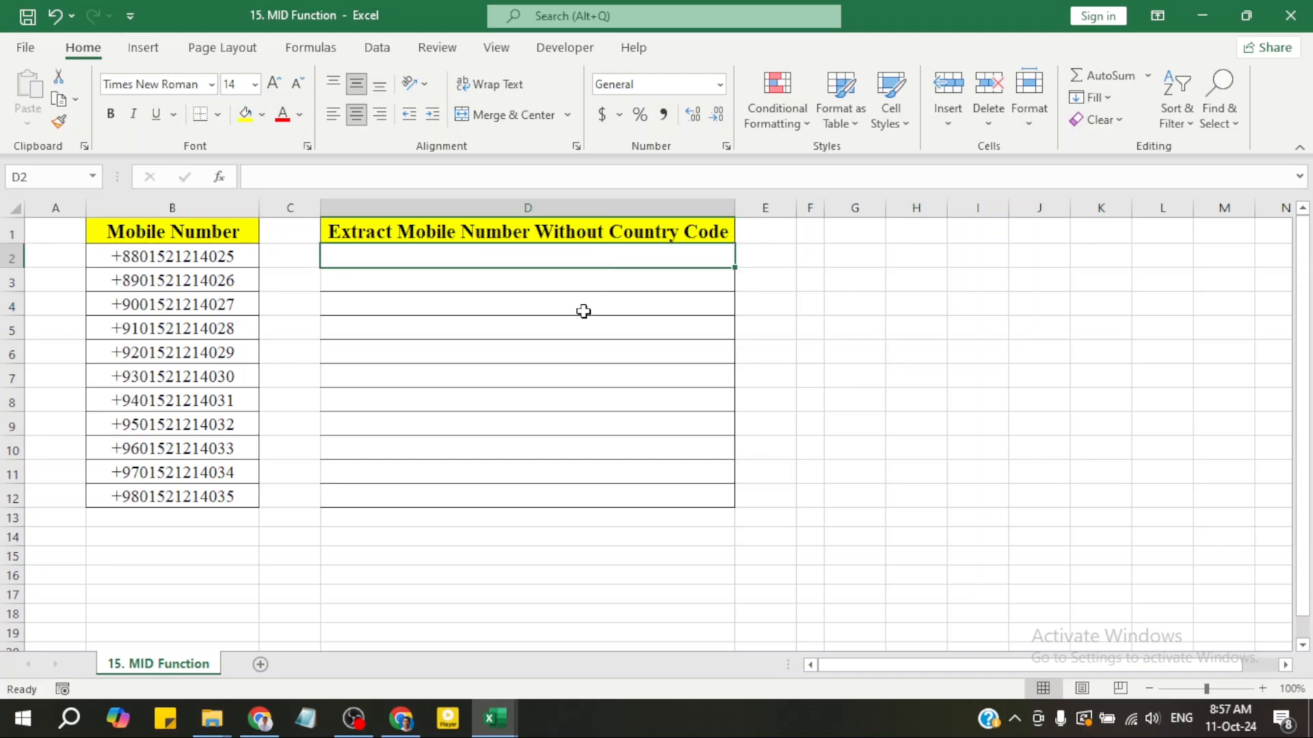
{"action": "left_click", "coordinate": [584, 311]}
{"action": "left_click", "coordinate": [587, 259]}
{"action": "left_click", "coordinate": [460, 309]}
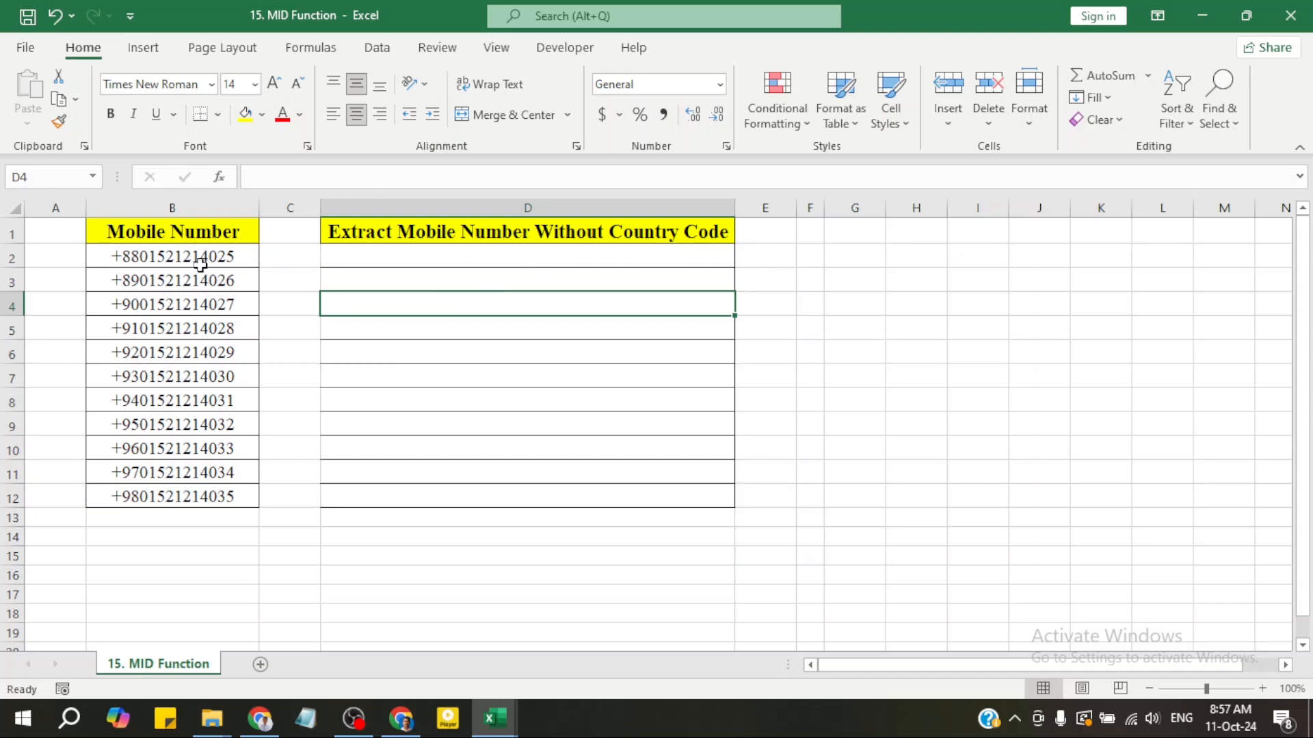
{"action": "left_click_drag", "start_coordinate": [201, 260], "coordinate": [203, 483]}
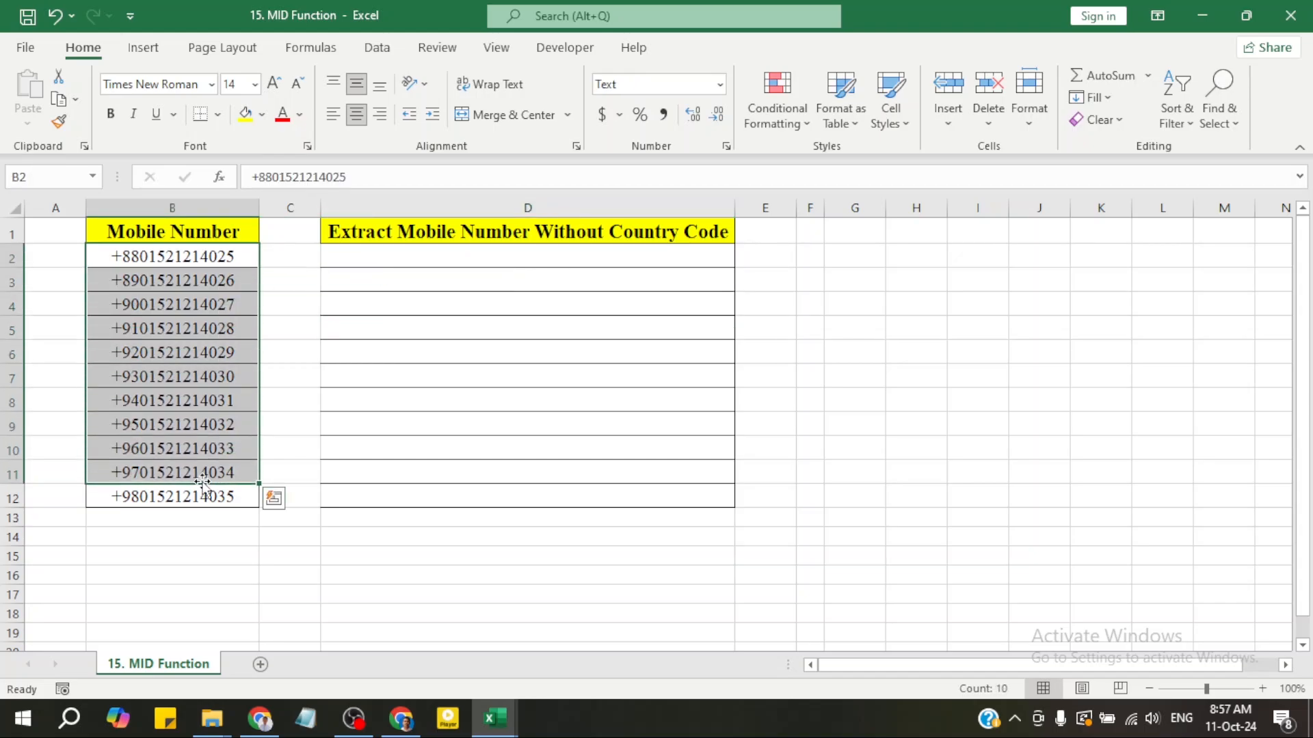
{"action": "left_click", "coordinate": [197, 304]}
{"action": "left_click", "coordinate": [366, 258]}
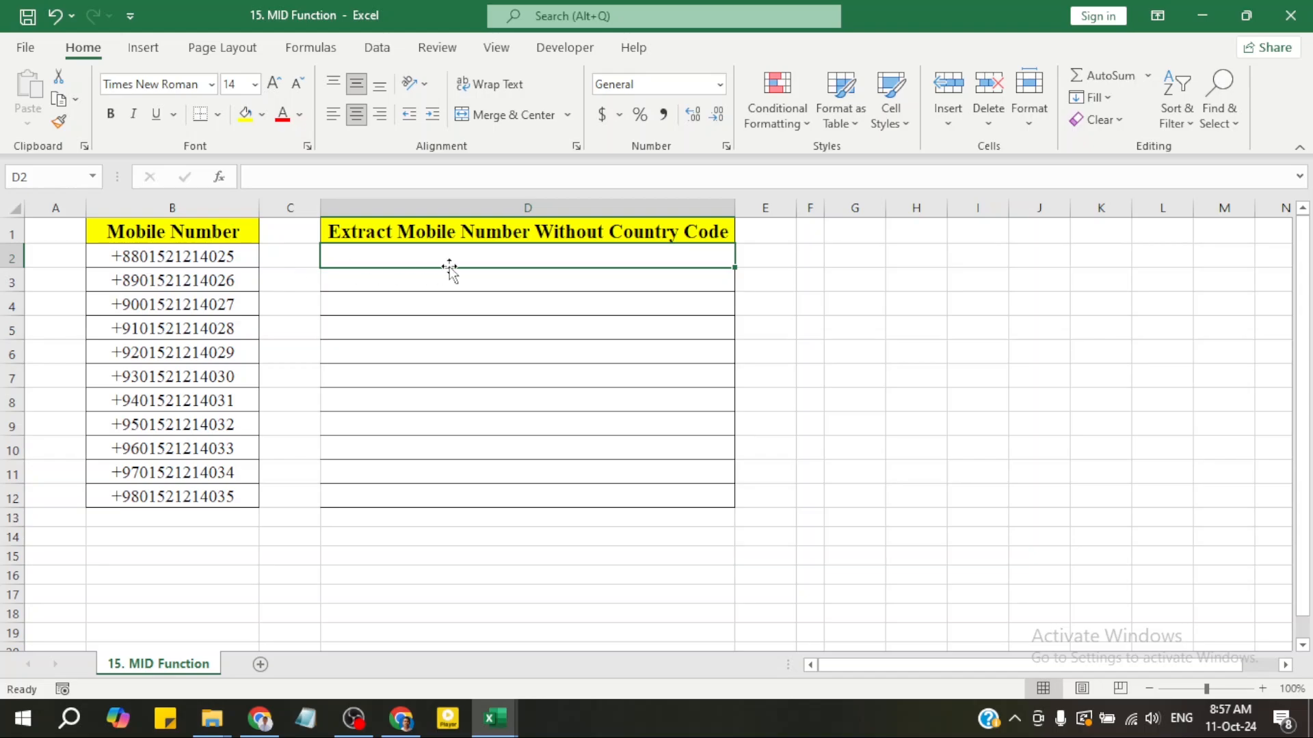
{"action": "left_click", "coordinate": [167, 323]}
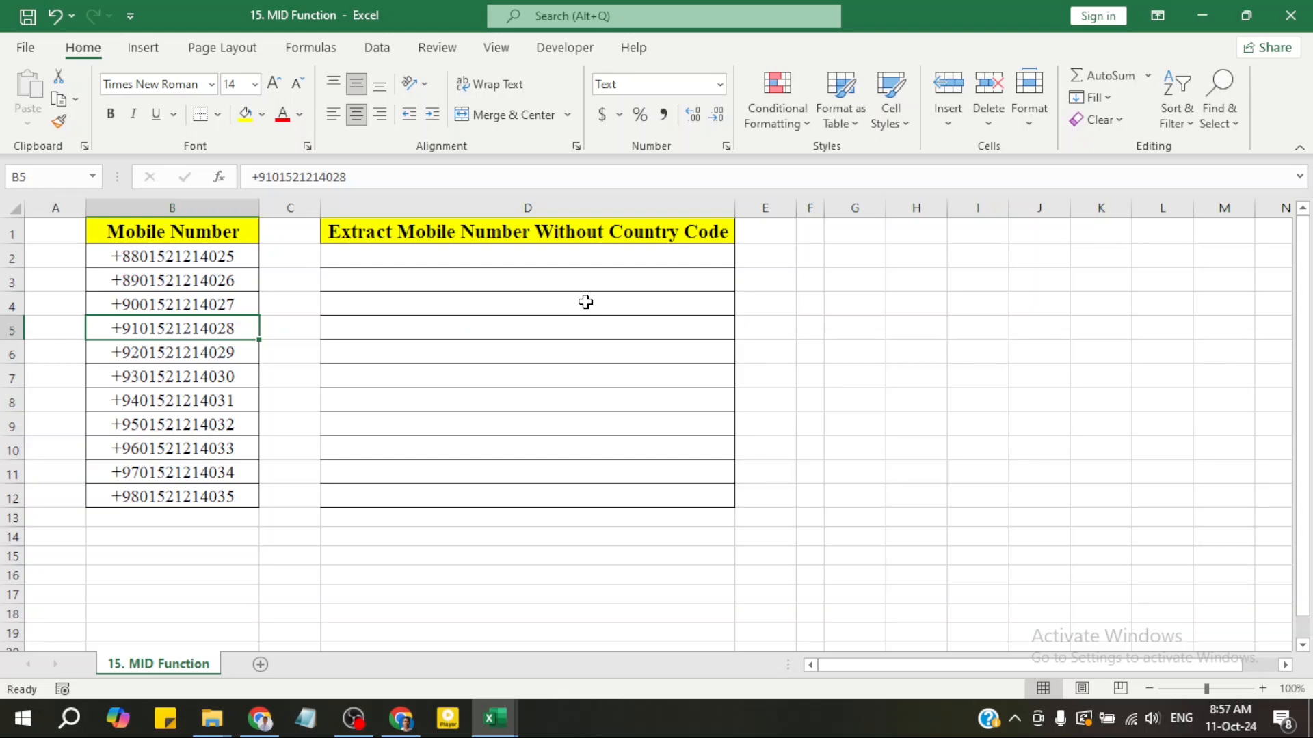
Step: Enter the formula =MID(B2,4,11) in D2 to extract the first mobile number without its country code
{"action": "left_click", "coordinate": [437, 262]}
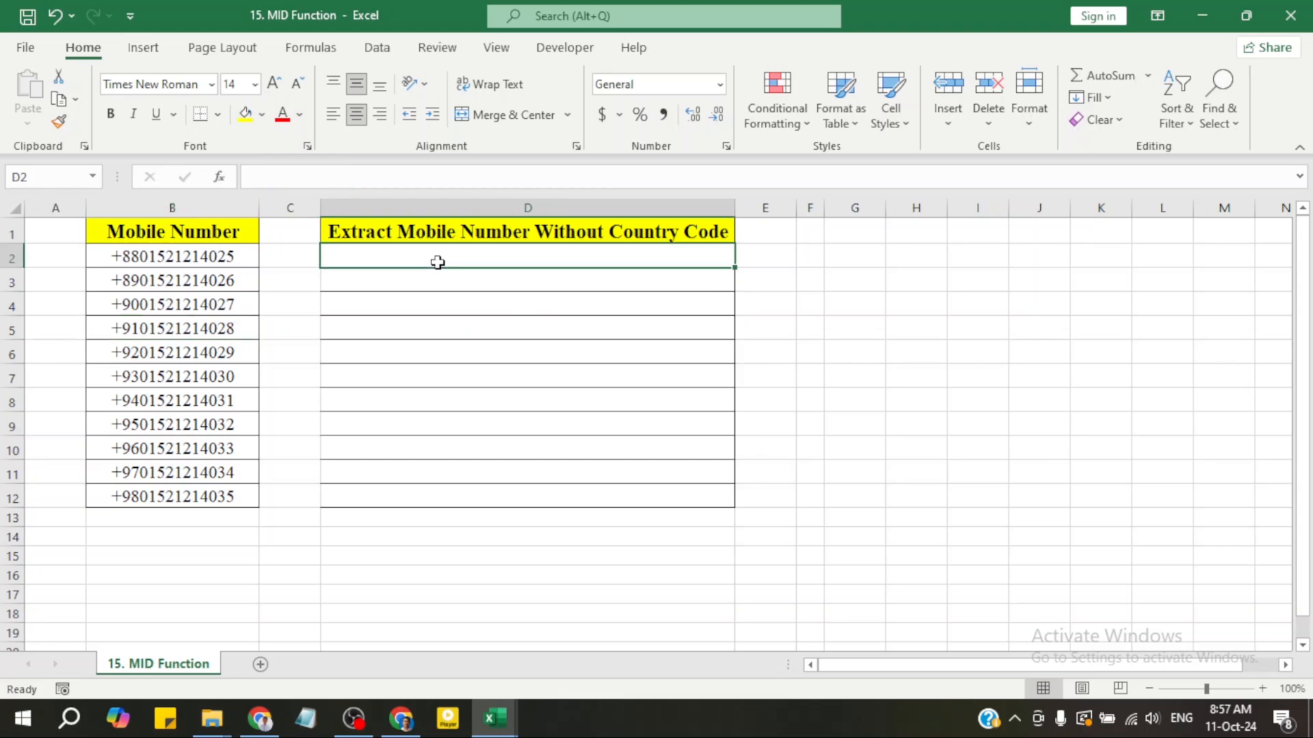
{"action": "type", "text": "=mid"}
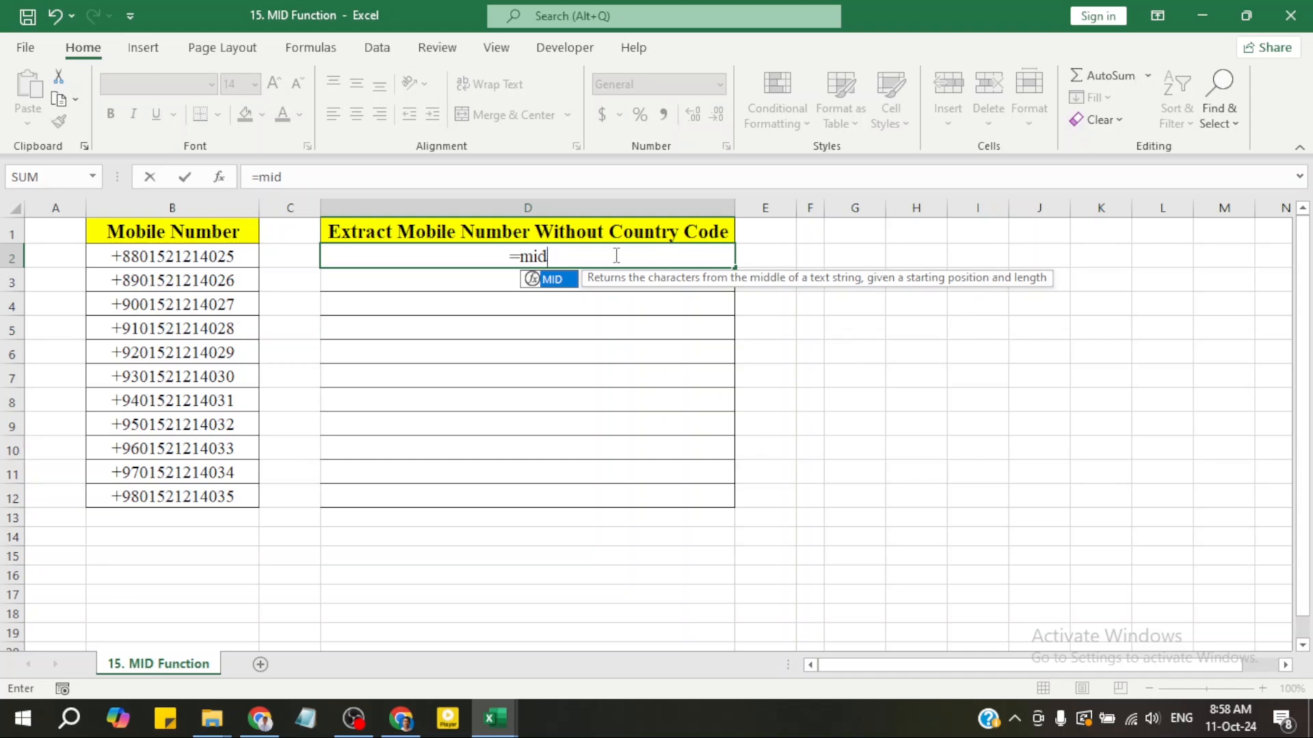
{"action": "double_click", "coordinate": [550, 278]}
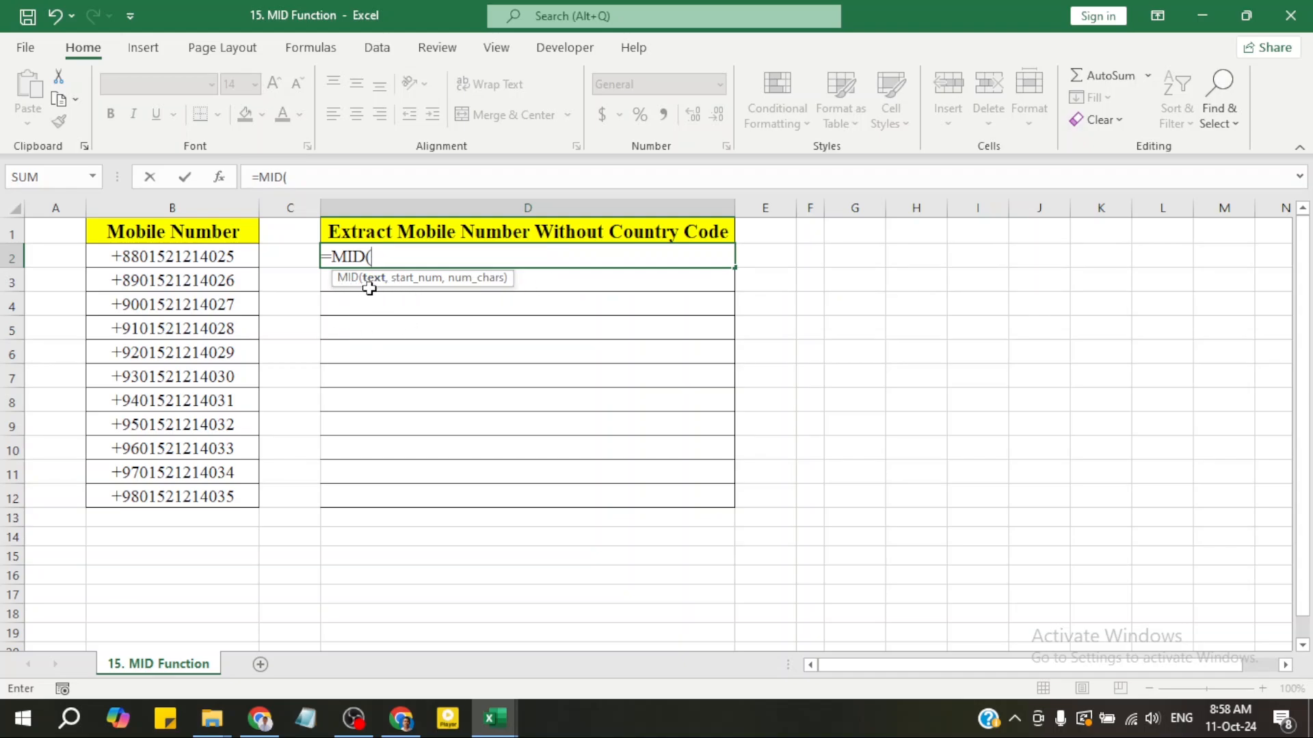
{"action": "left_click", "coordinate": [218, 258]}
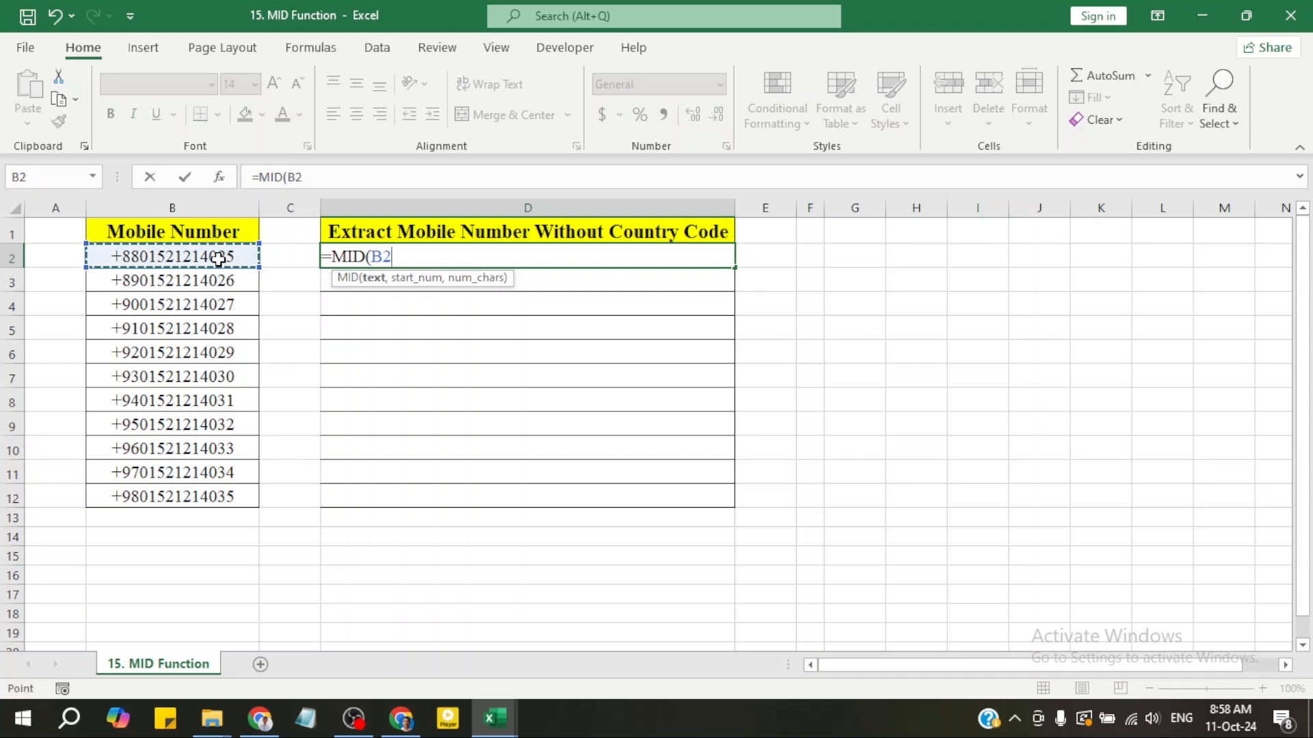
{"action": "type", "text": ","}
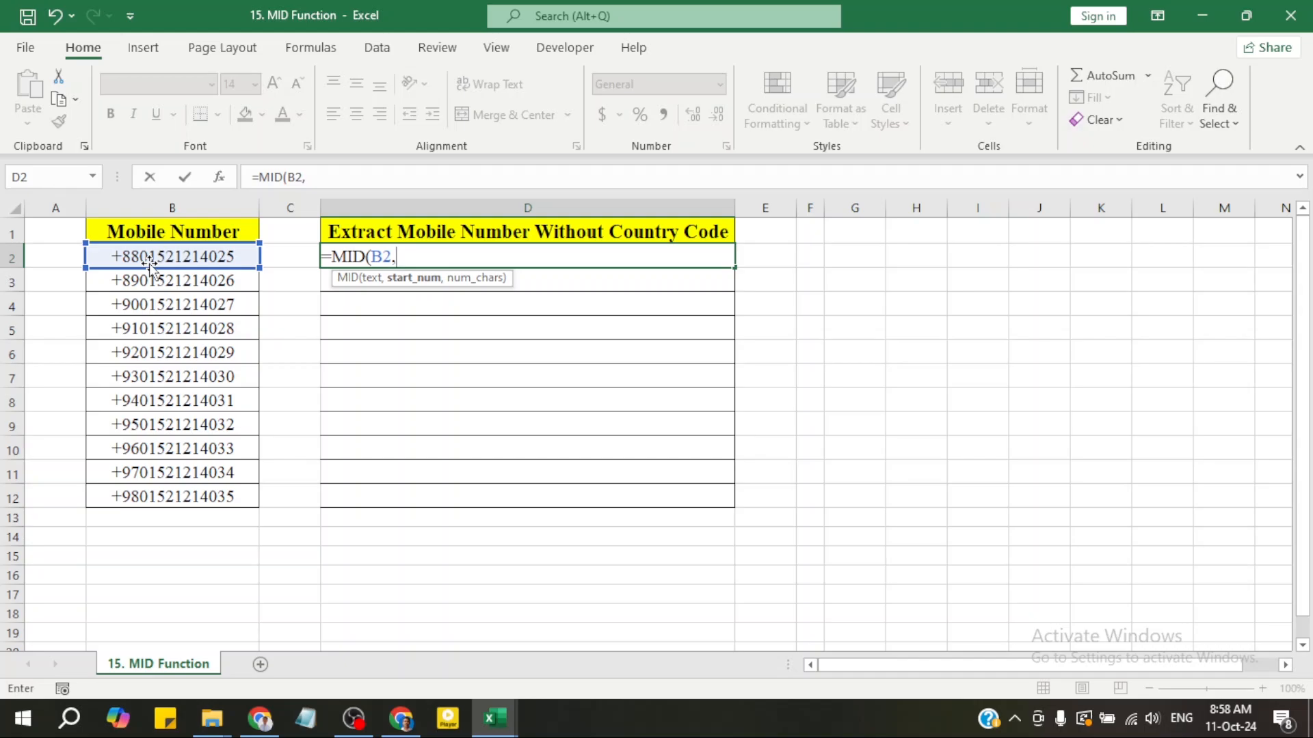
{"action": "type", "text": "4,"}
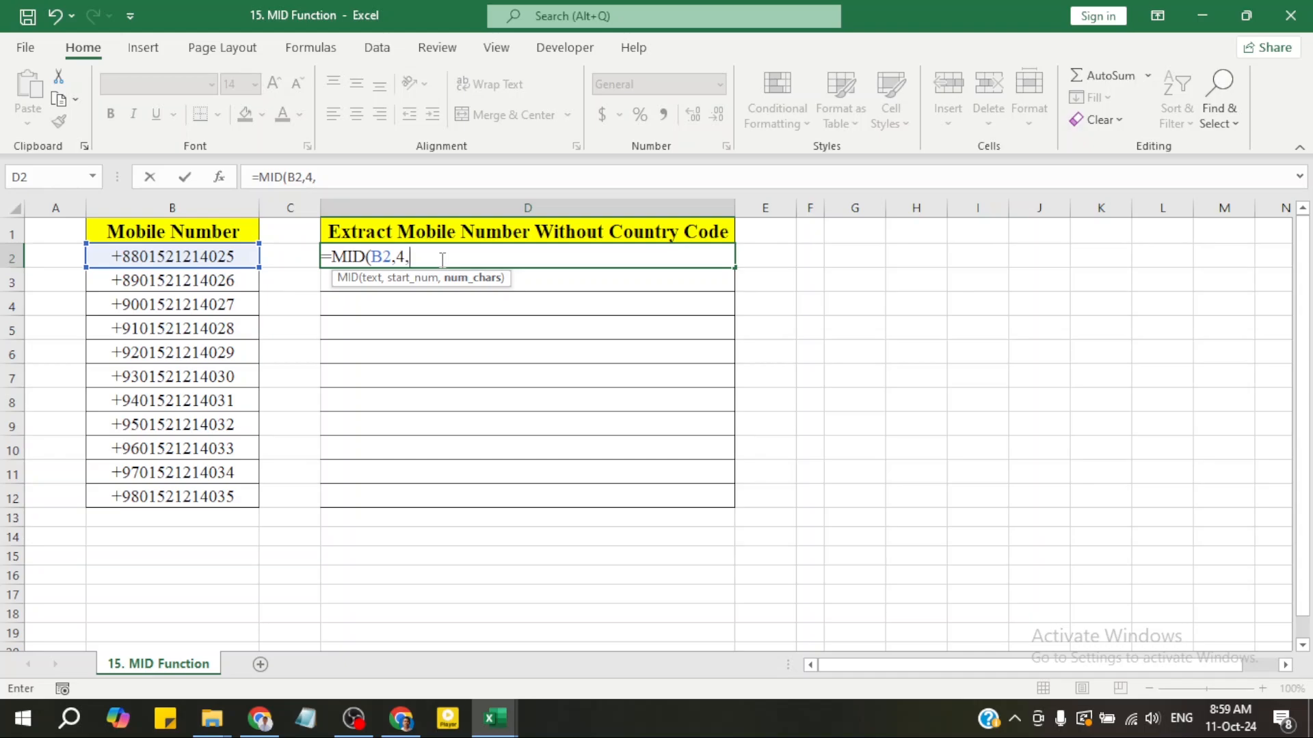
{"action": "type", "text": "11"}
{"action": "type", "text": ")"}
{"action": "key", "text": "Return"}
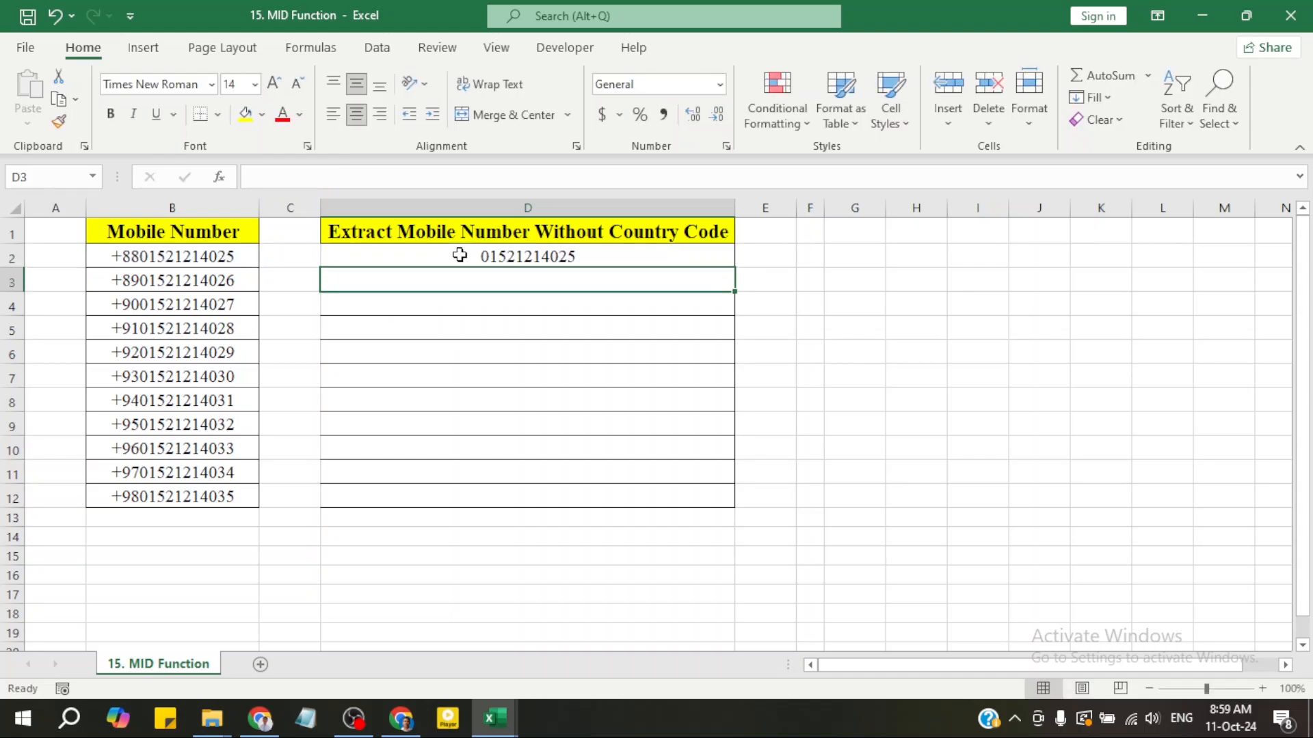
{"action": "left_click", "coordinate": [459, 255]}
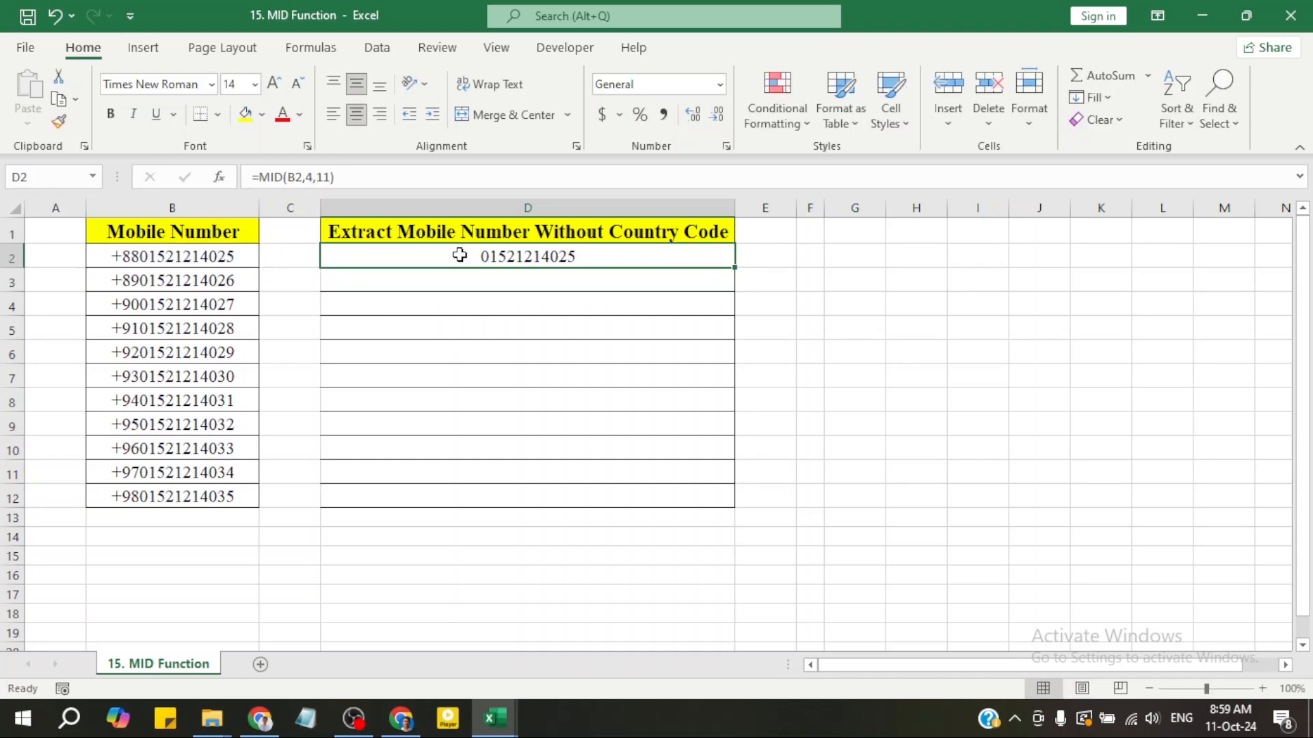
Step: Enter the formula =MID(B3,4,11) in D3 to extract the second mobile number without its country code
{"action": "left_click", "coordinate": [512, 279]}
{"action": "type", "text": "="}
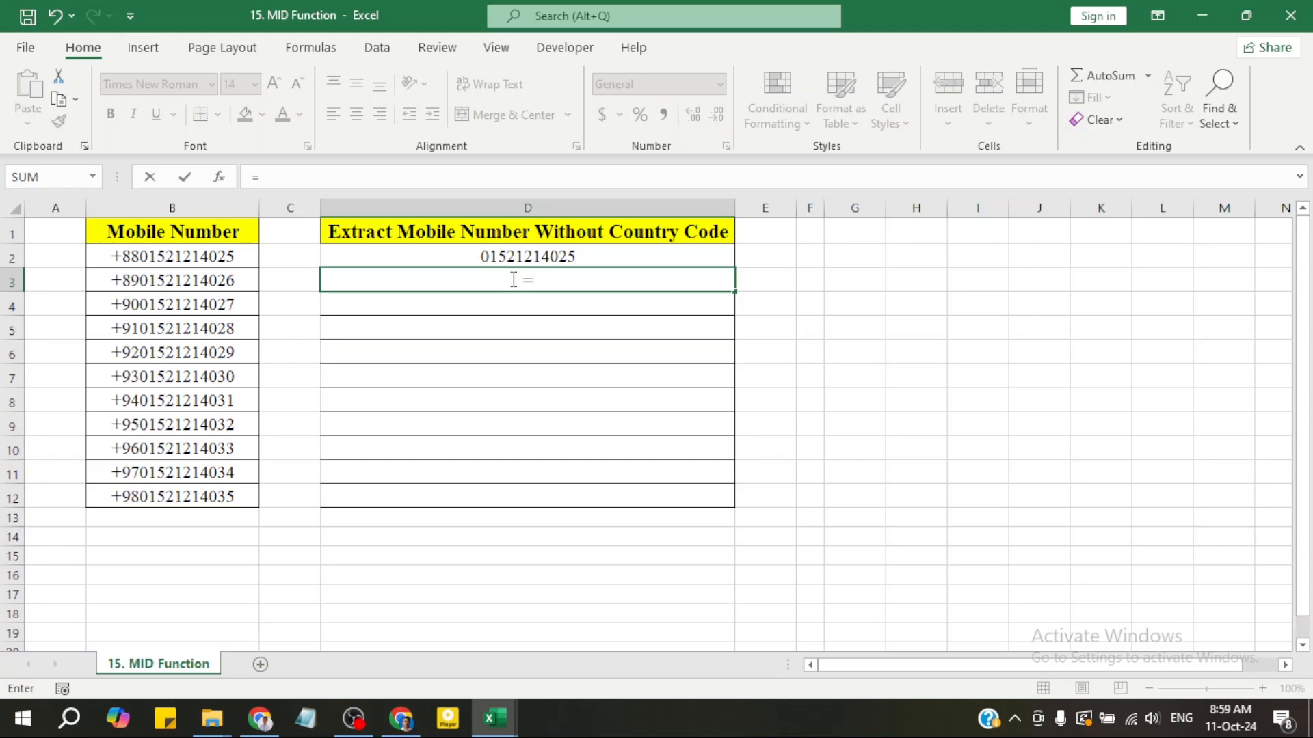
{"action": "type", "text": "mid"}
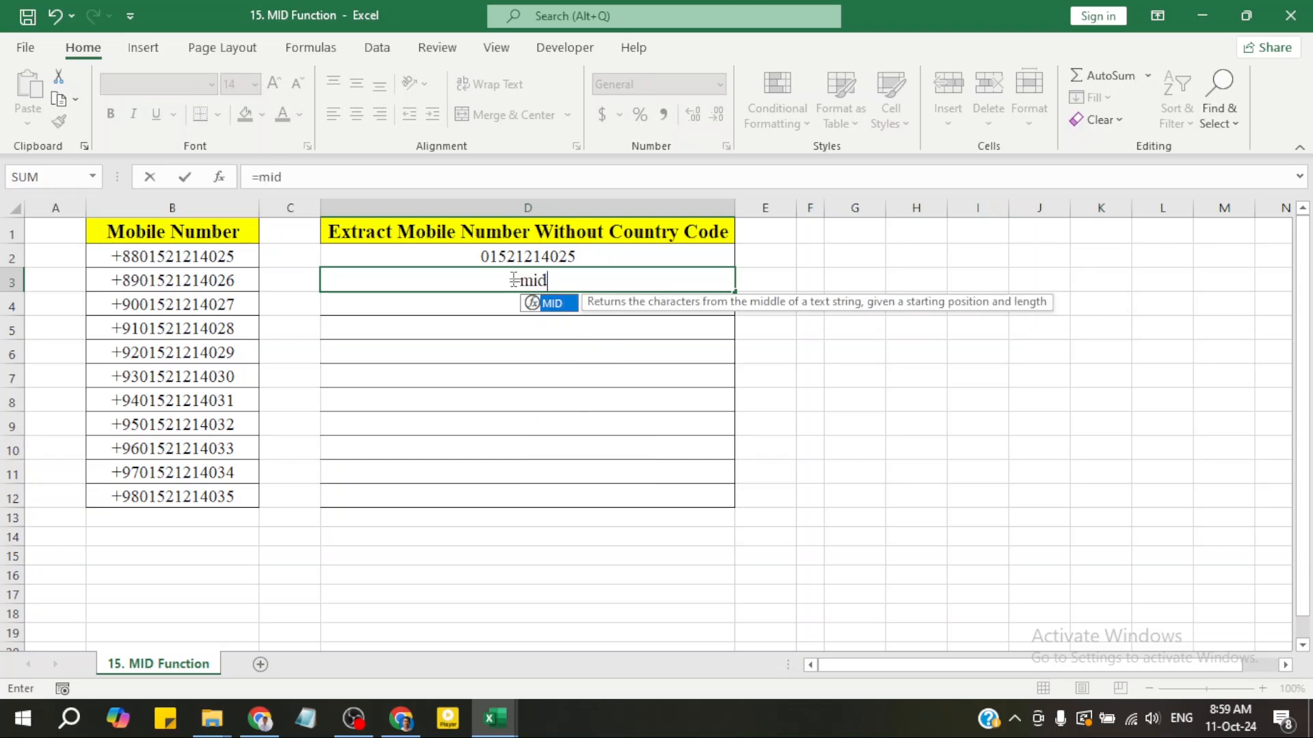
{"action": "key", "text": "Tab"}
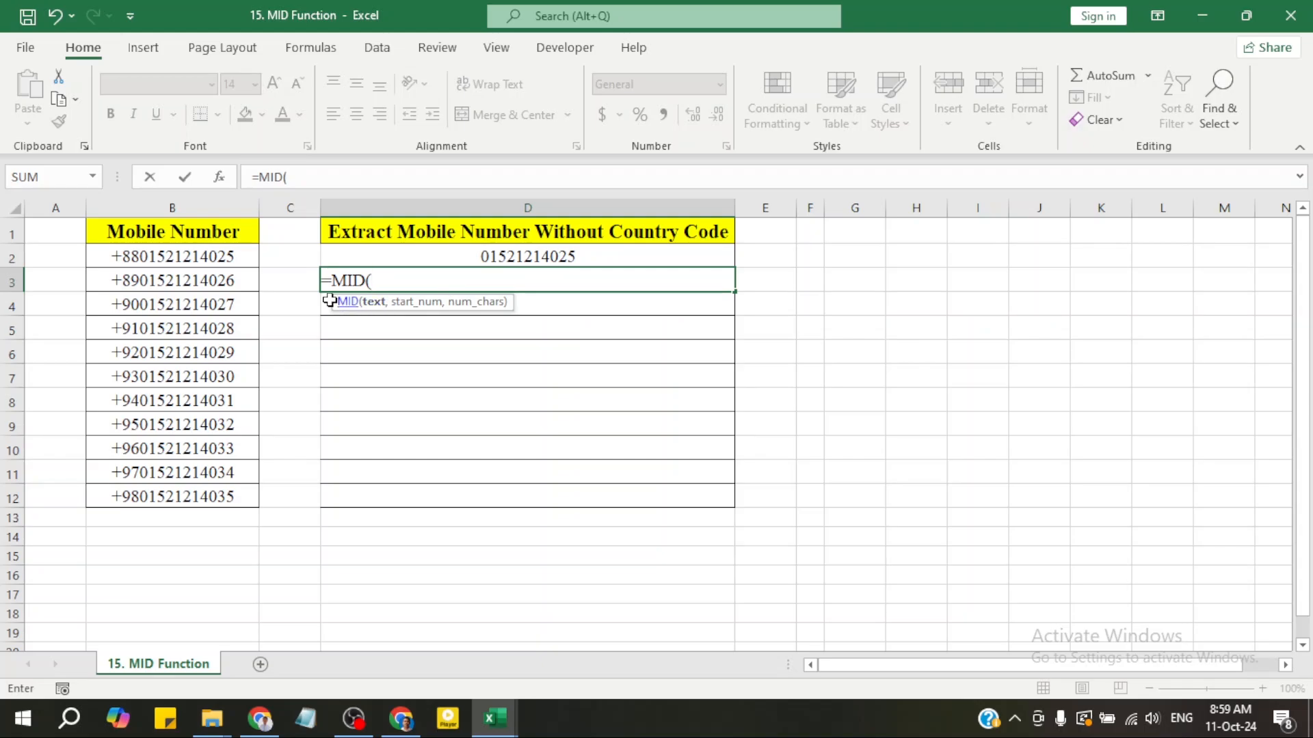
{"action": "left_click", "coordinate": [212, 283]}
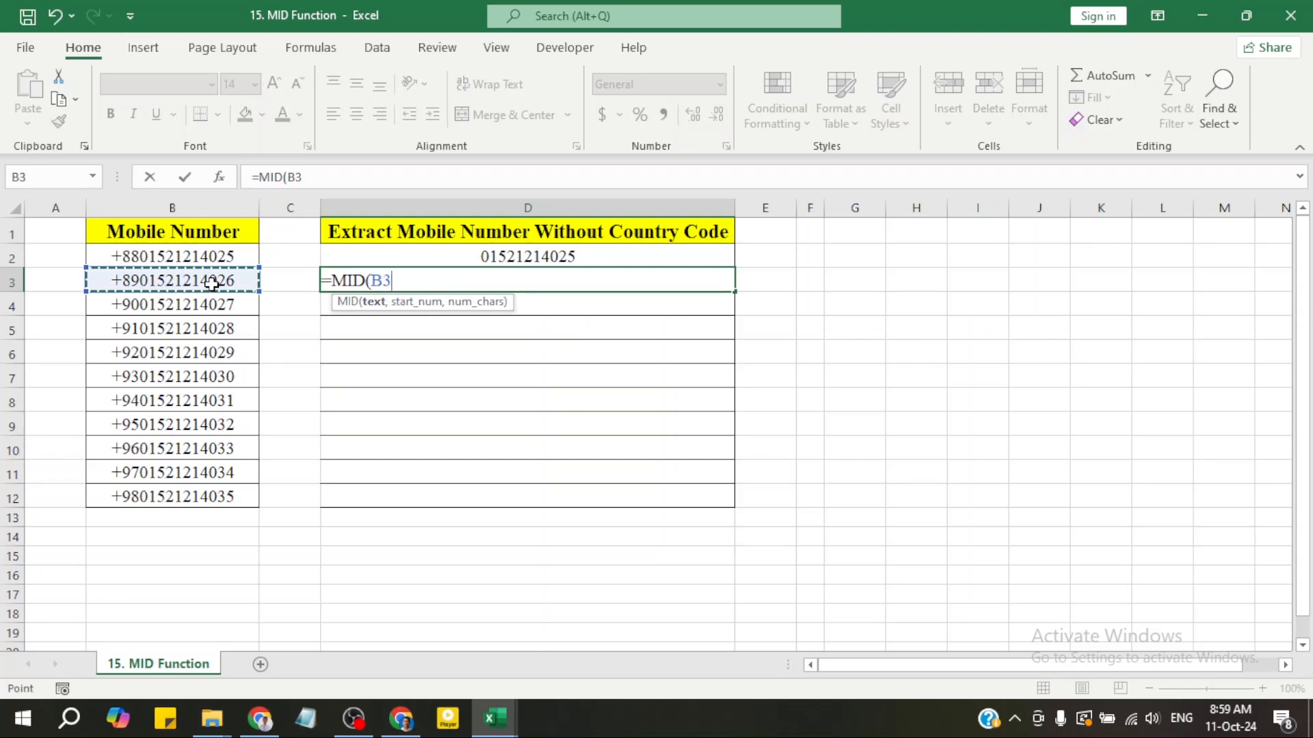
{"action": "type", "text": ","}
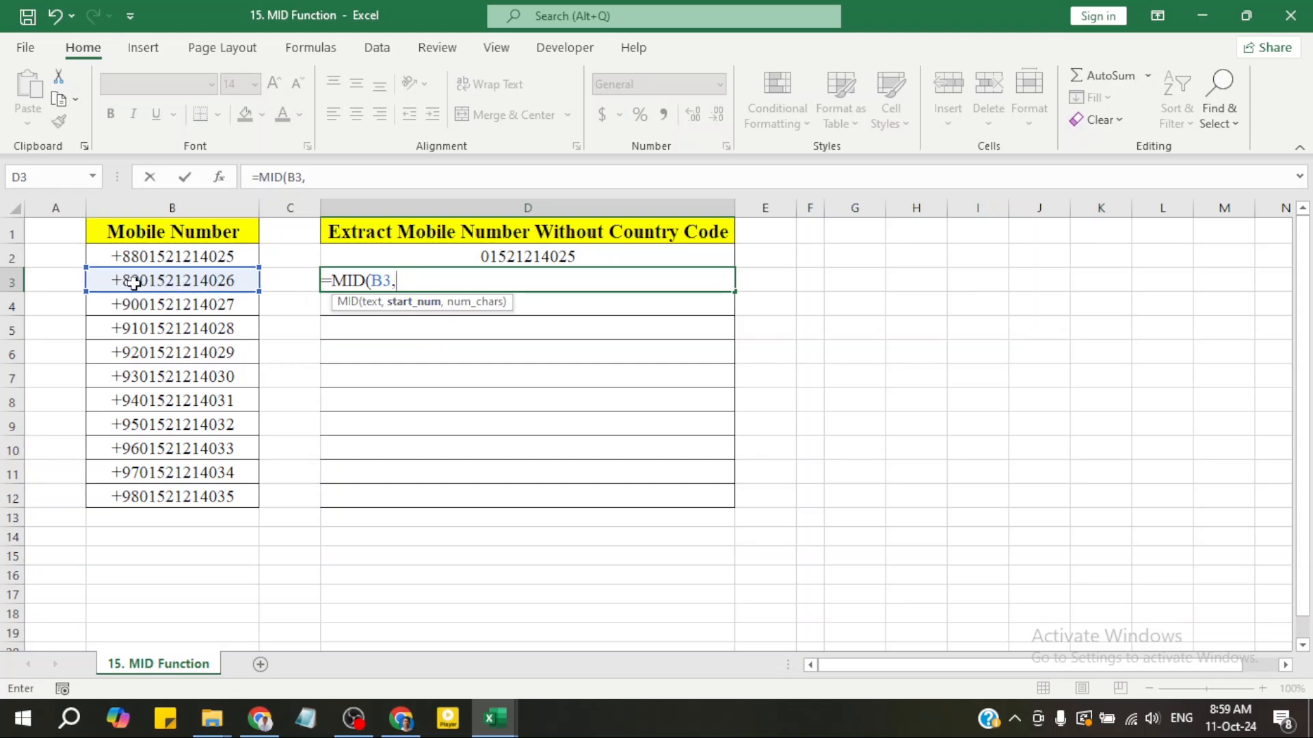
{"action": "type", "text": "4,"}
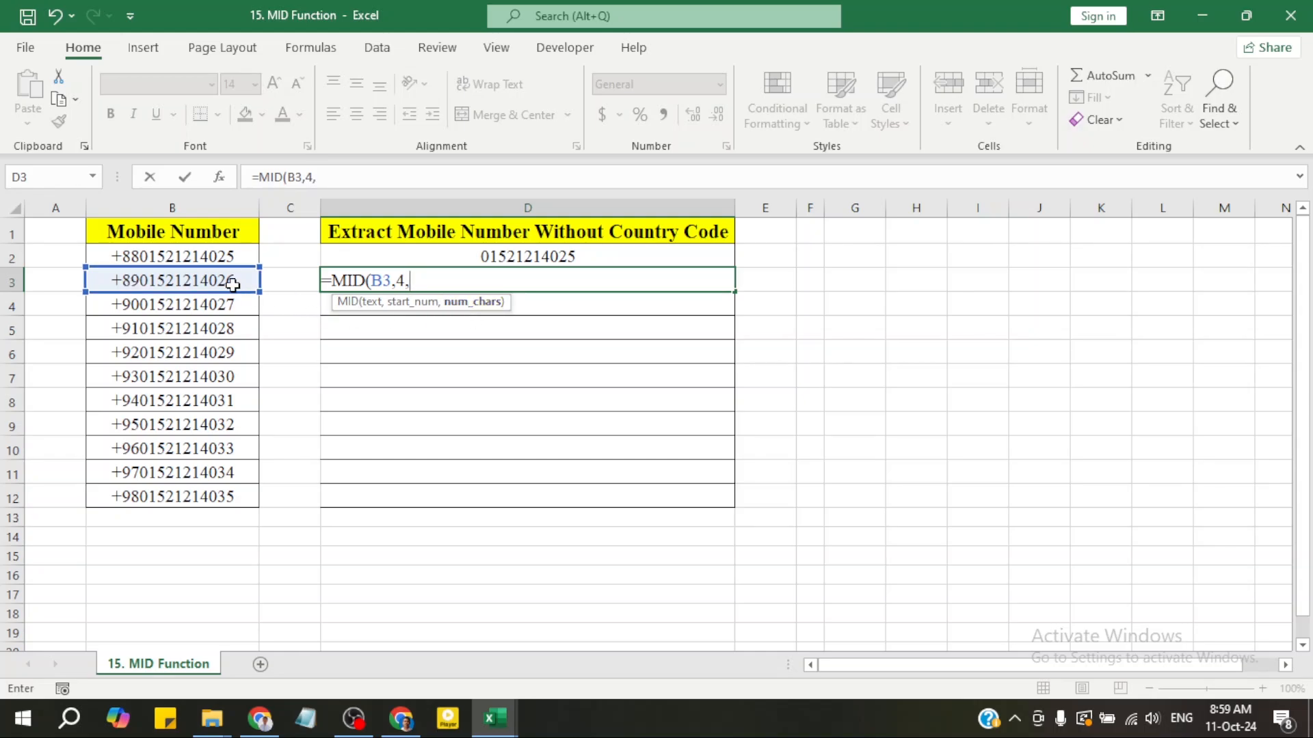
{"action": "type", "text": "11"}
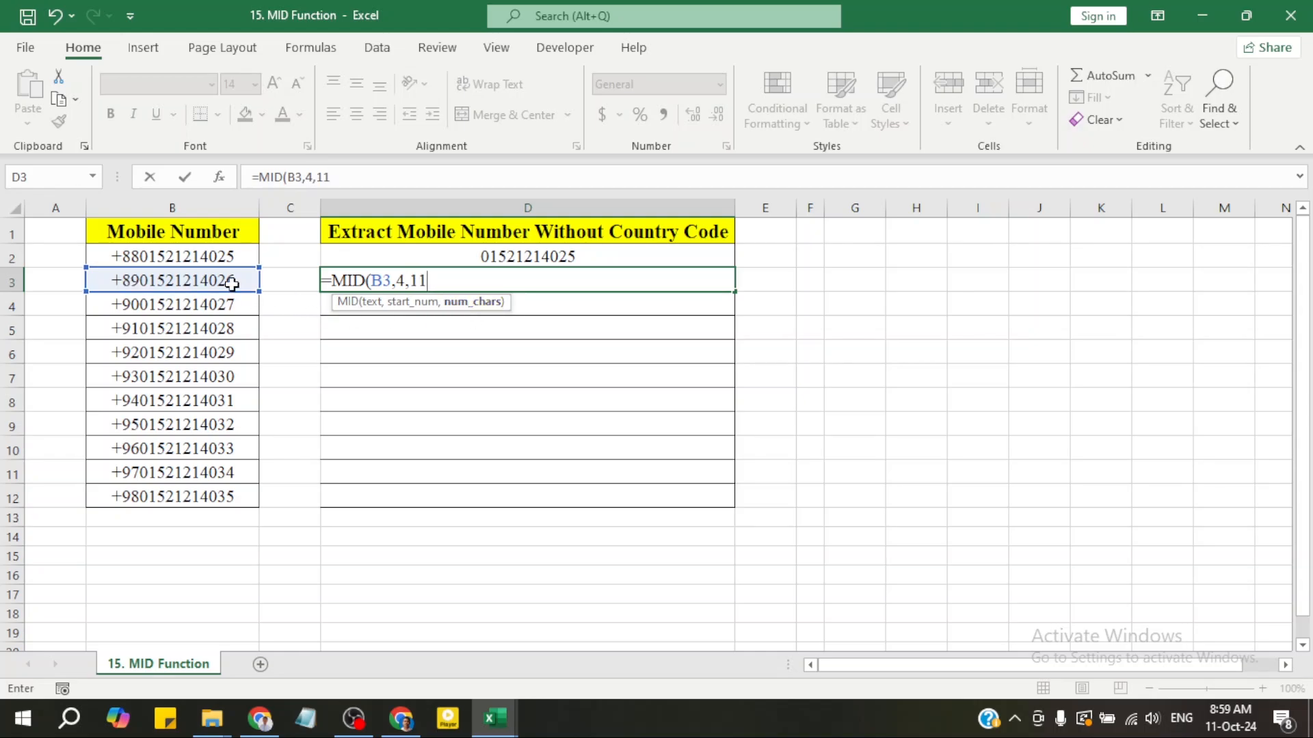
{"action": "type", "text": ")"}
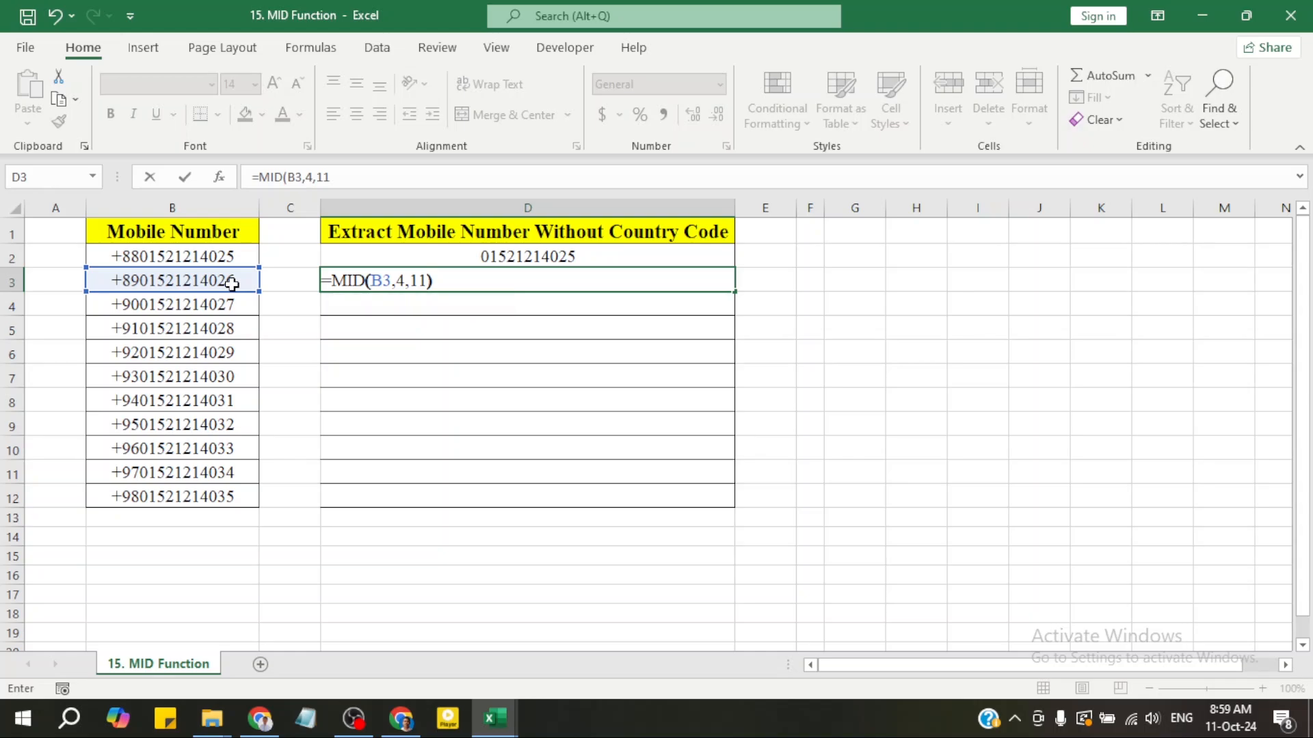
{"action": "key", "text": "Return"}
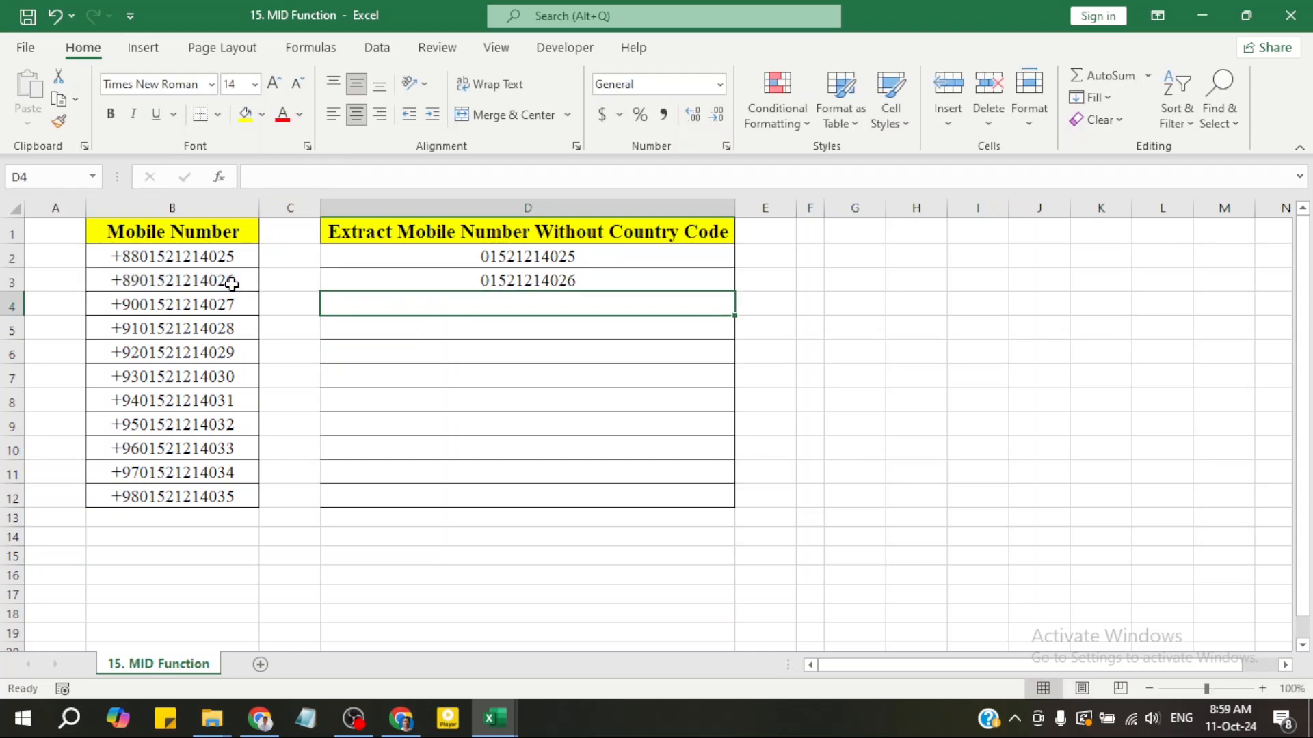
{"action": "left_click", "coordinate": [588, 277]}
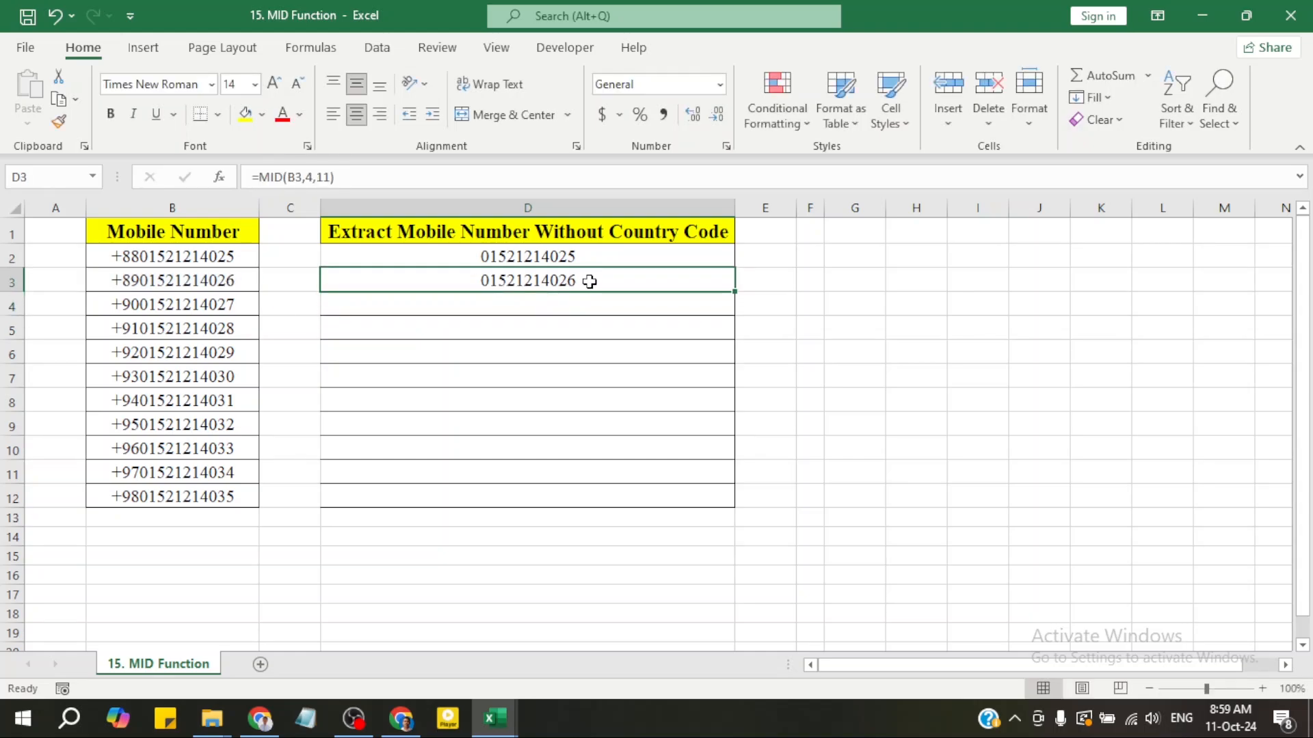
{"action": "left_click", "coordinate": [577, 300]}
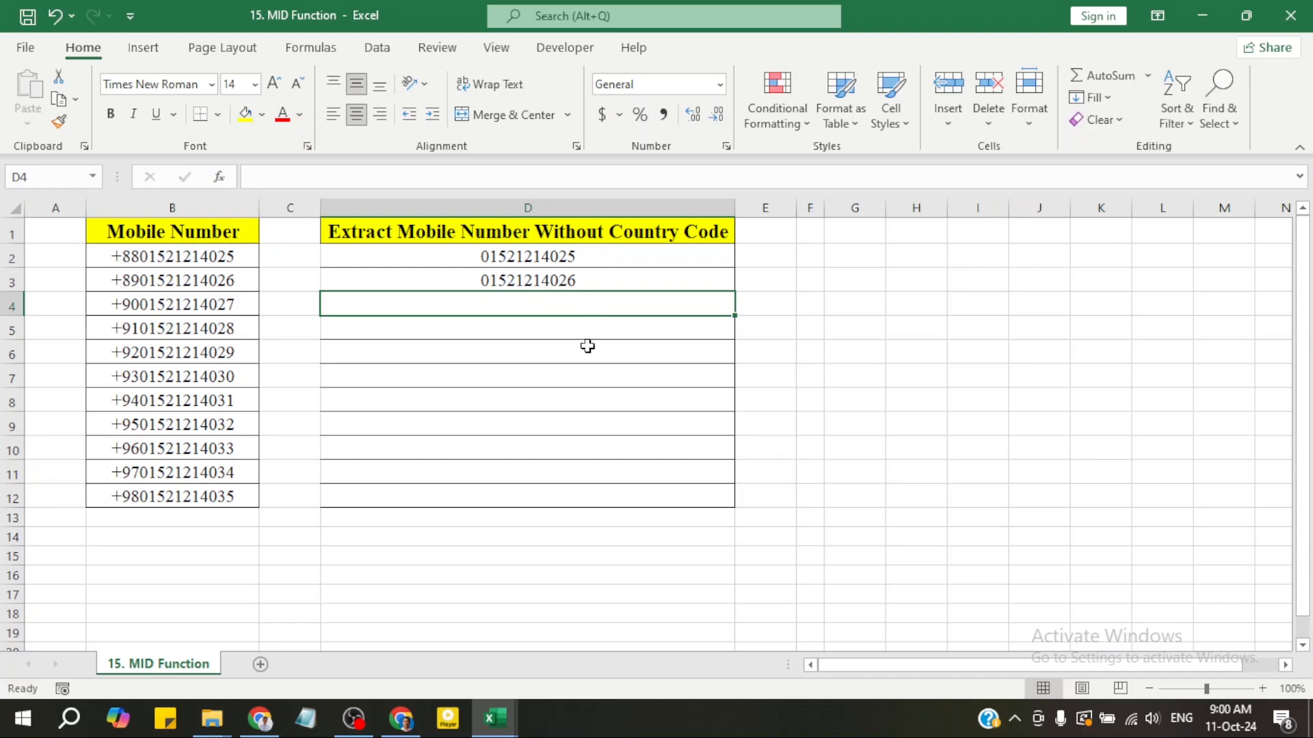
{"action": "left_click", "coordinate": [593, 378]}
{"action": "left_click_drag", "start_coordinate": [585, 316], "coordinate": [588, 498]}
{"action": "left_click", "coordinate": [556, 372]}
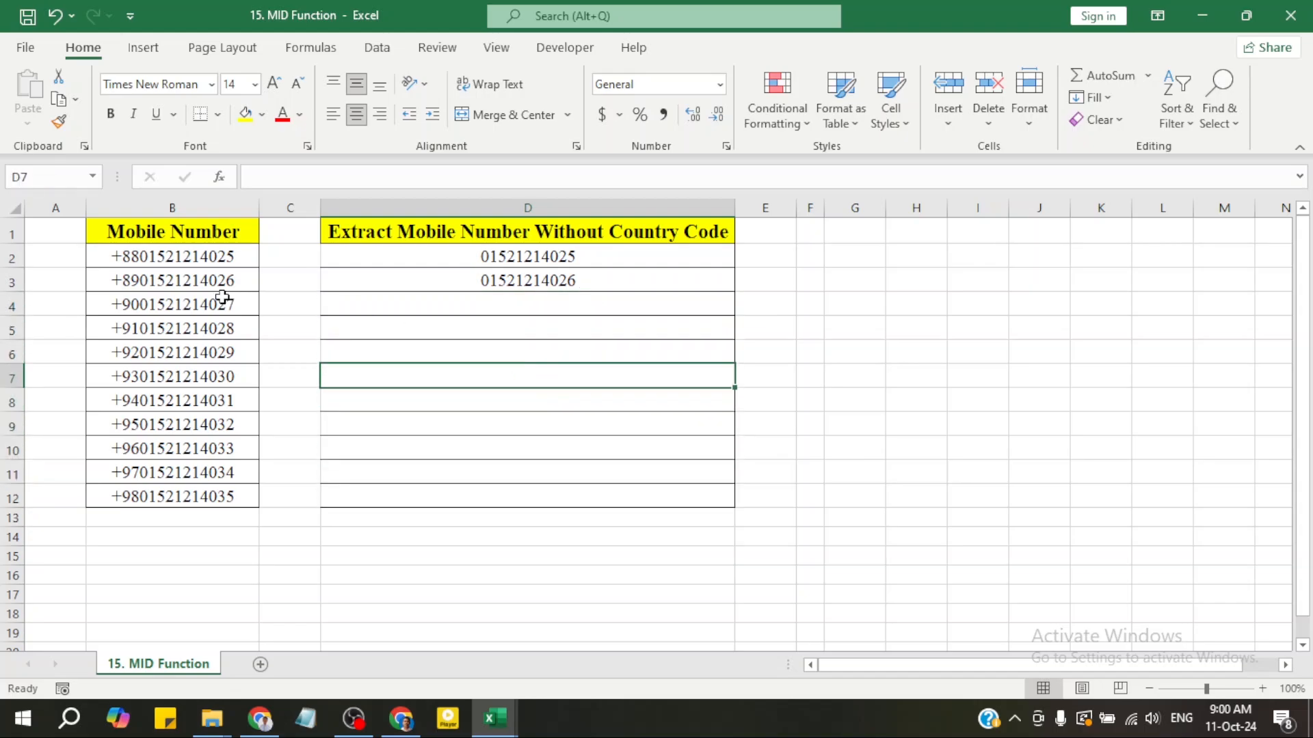
{"action": "left_click", "coordinate": [570, 285]}
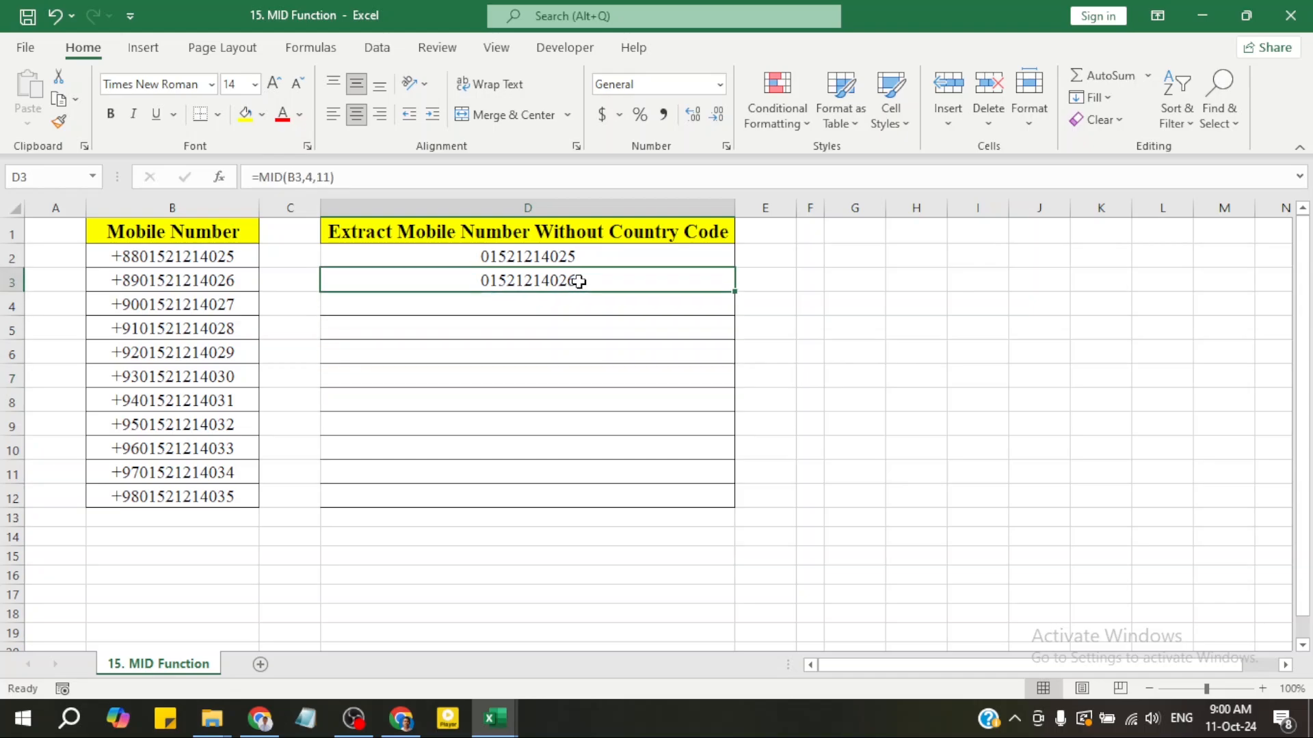
{"action": "right_click", "coordinate": [570, 285]}
{"action": "left_click", "coordinate": [481, 360]}
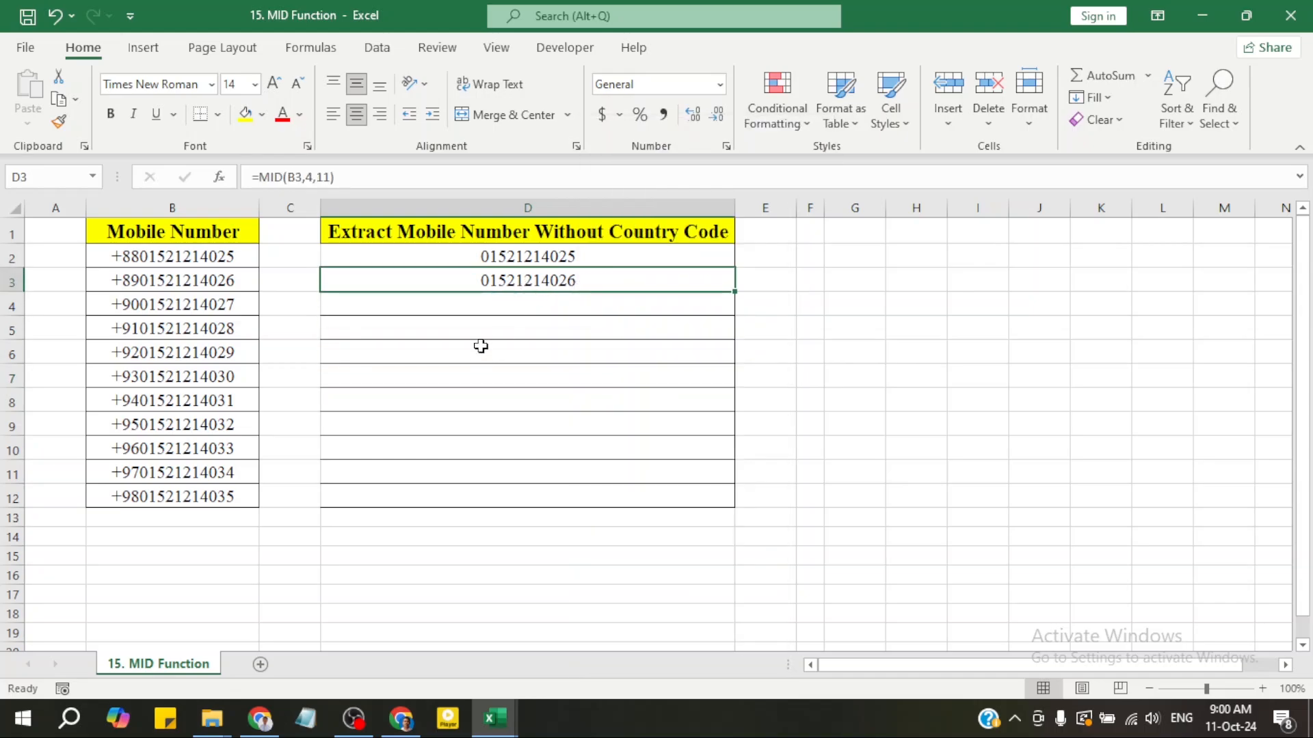
{"action": "left_click", "coordinate": [505, 301]}
Step: Copy the MID formula from D3 and paste only the formula into D4:D12
{"action": "left_click", "coordinate": [517, 282]}
{"action": "right_click", "coordinate": [517, 282]}
{"action": "left_click", "coordinate": [568, 221]}
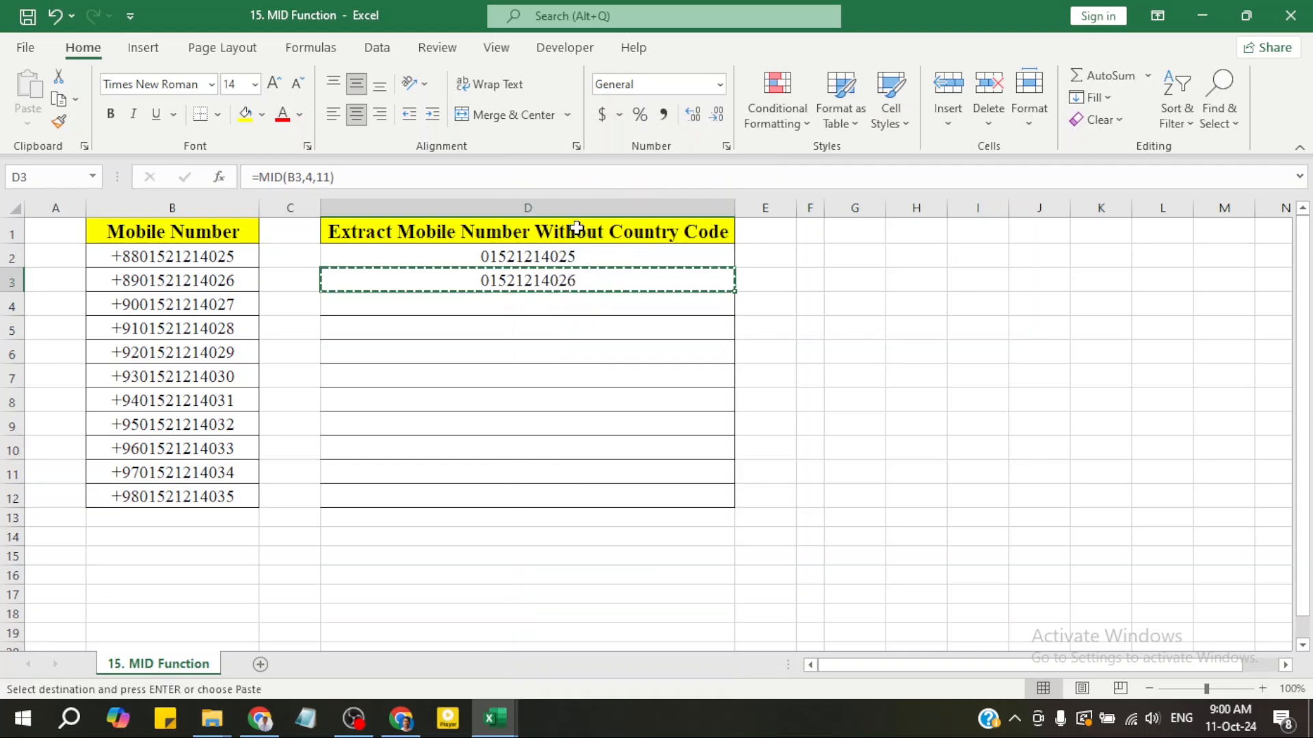
{"action": "left_click", "coordinate": [537, 305]}
{"action": "left_click_drag", "start_coordinate": [538, 305], "coordinate": [560, 490]}
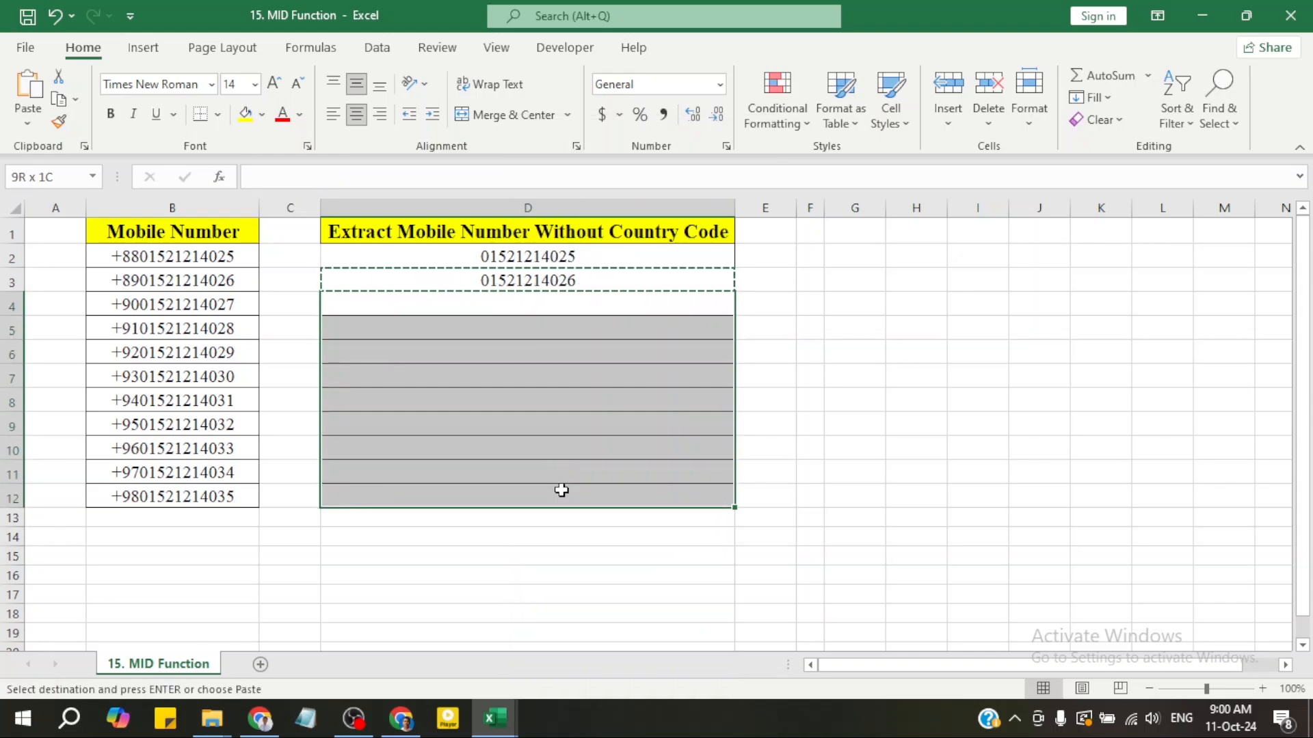
{"action": "left_click", "coordinate": [790, 390]}
{"action": "left_click_drag", "start_coordinate": [624, 302], "coordinate": [641, 492]}
{"action": "right_click", "coordinate": [547, 394]}
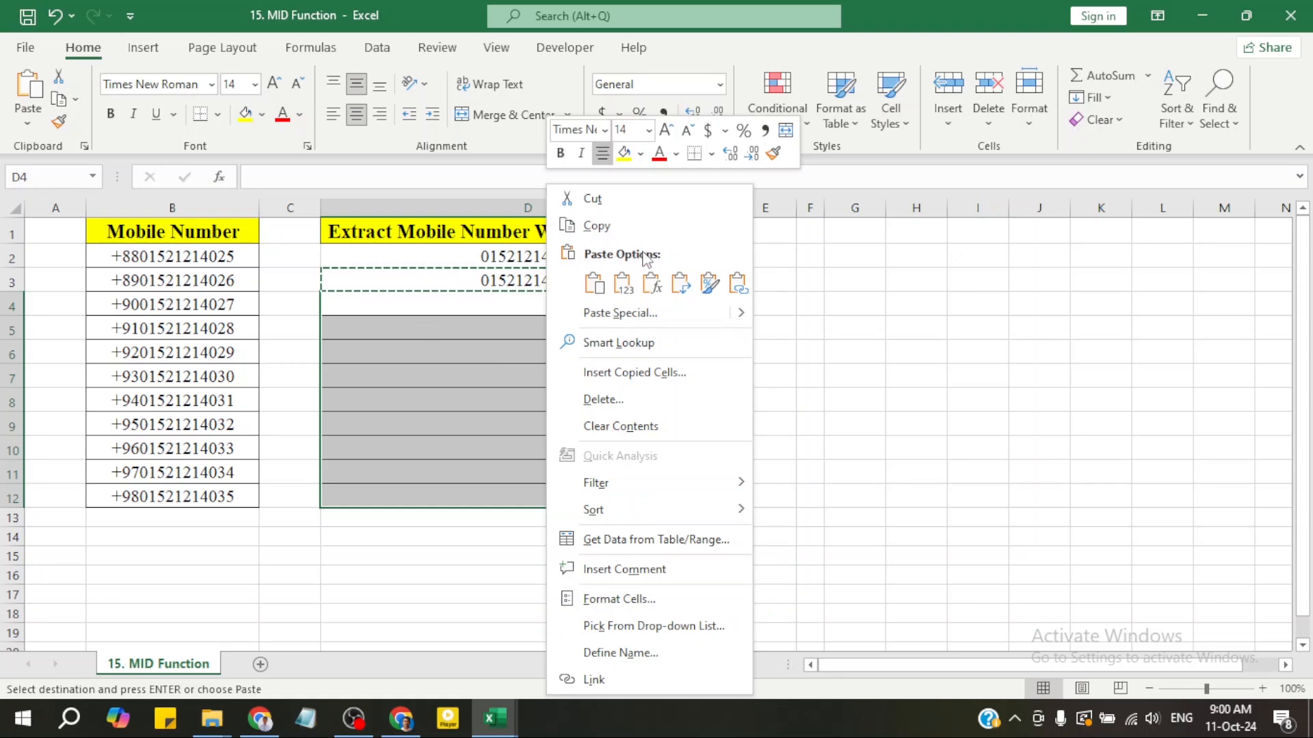
{"action": "left_click", "coordinate": [651, 283]}
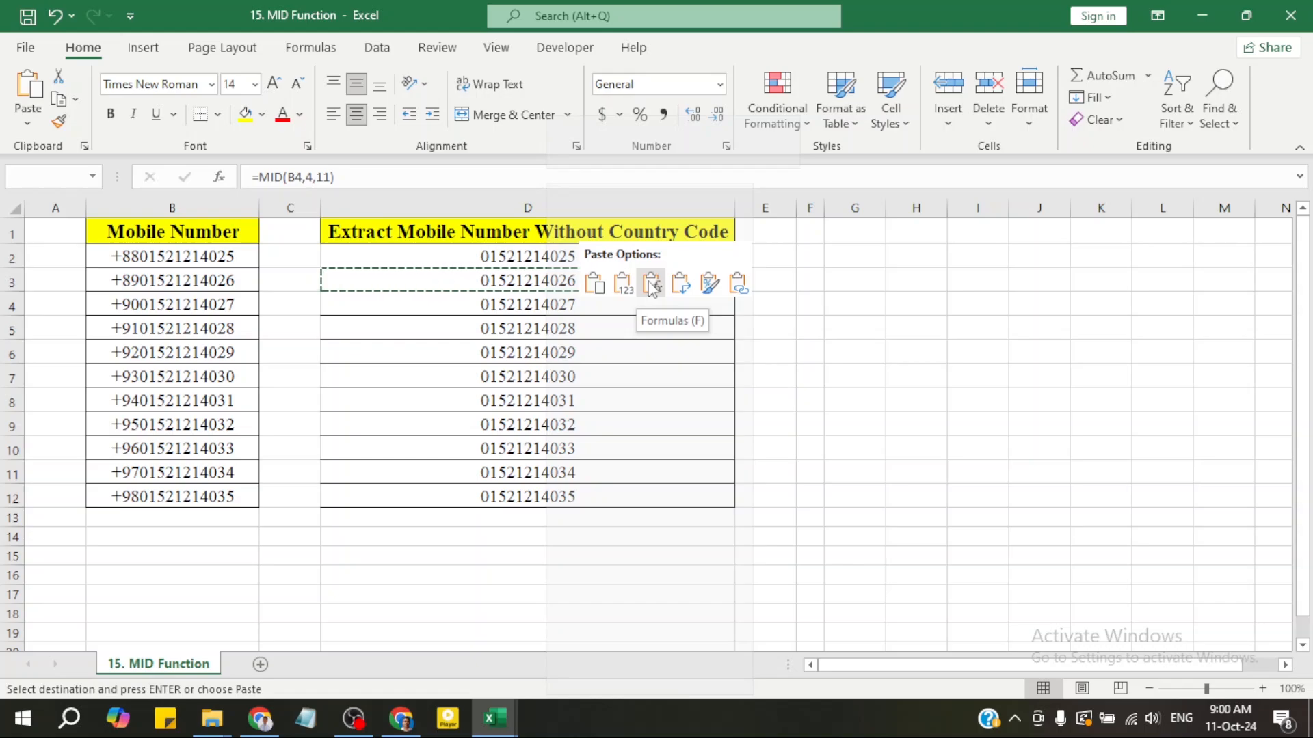
{"action": "left_click", "coordinate": [651, 283]}
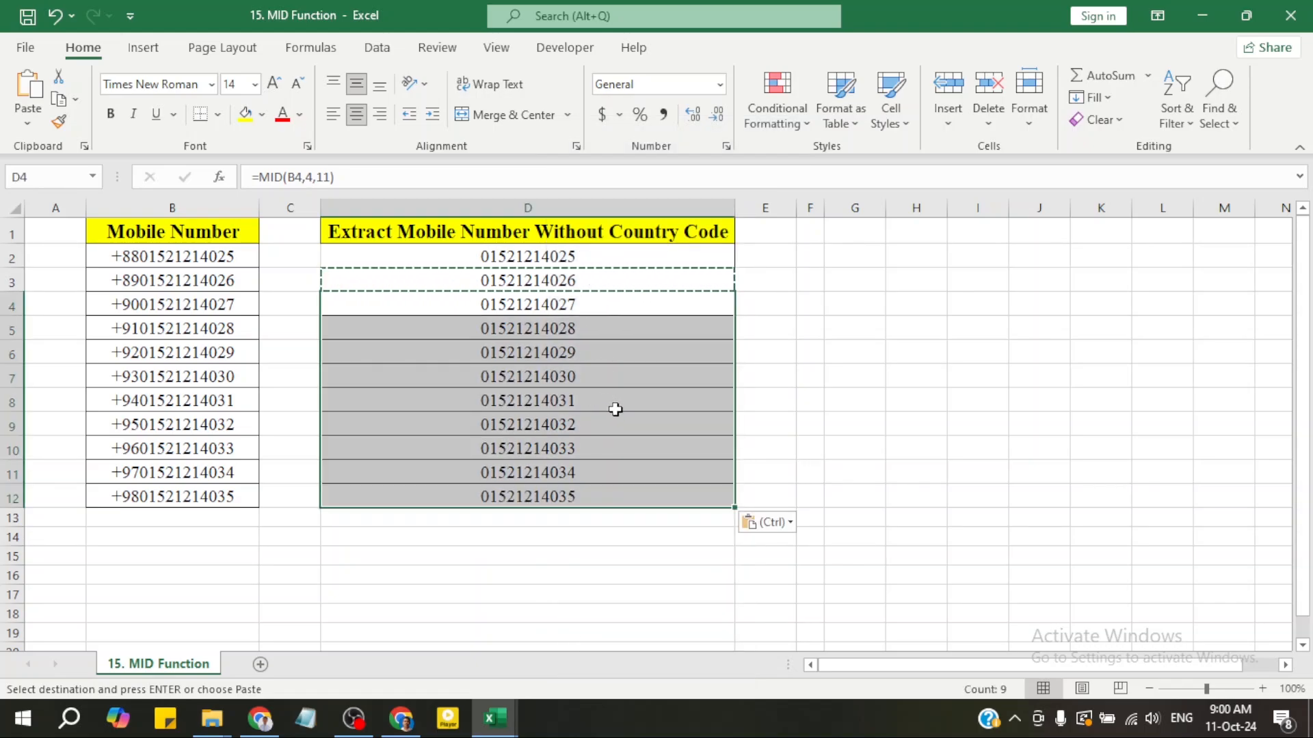
Step: Undo the formula paste in D4:D12, cancel the pending copy, and select D3 again
{"action": "key", "text": "ctrl+z"}
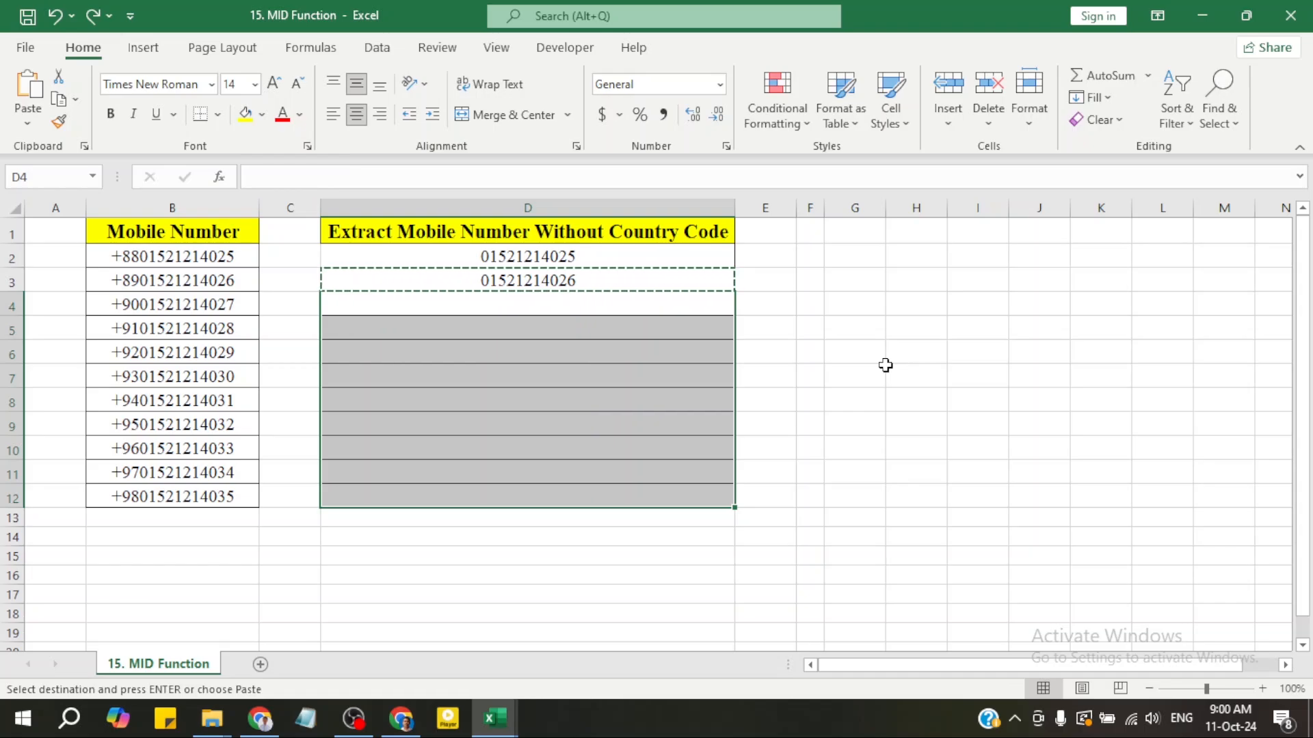
{"action": "key", "text": "Escape"}
{"action": "left_click", "coordinate": [681, 280]}
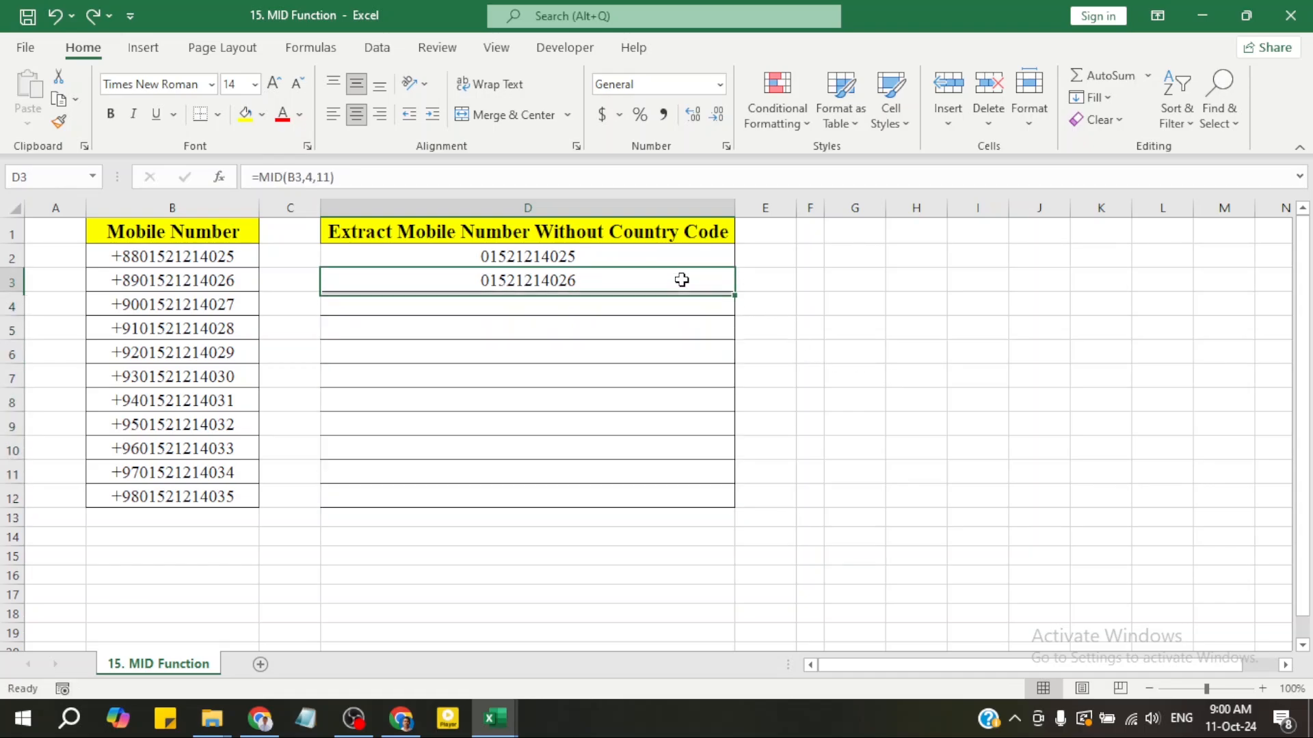
Step: Fill the MID formula from D3 down through D12 to extract the remaining mobile numbers
{"action": "left_click", "coordinate": [642, 327]}
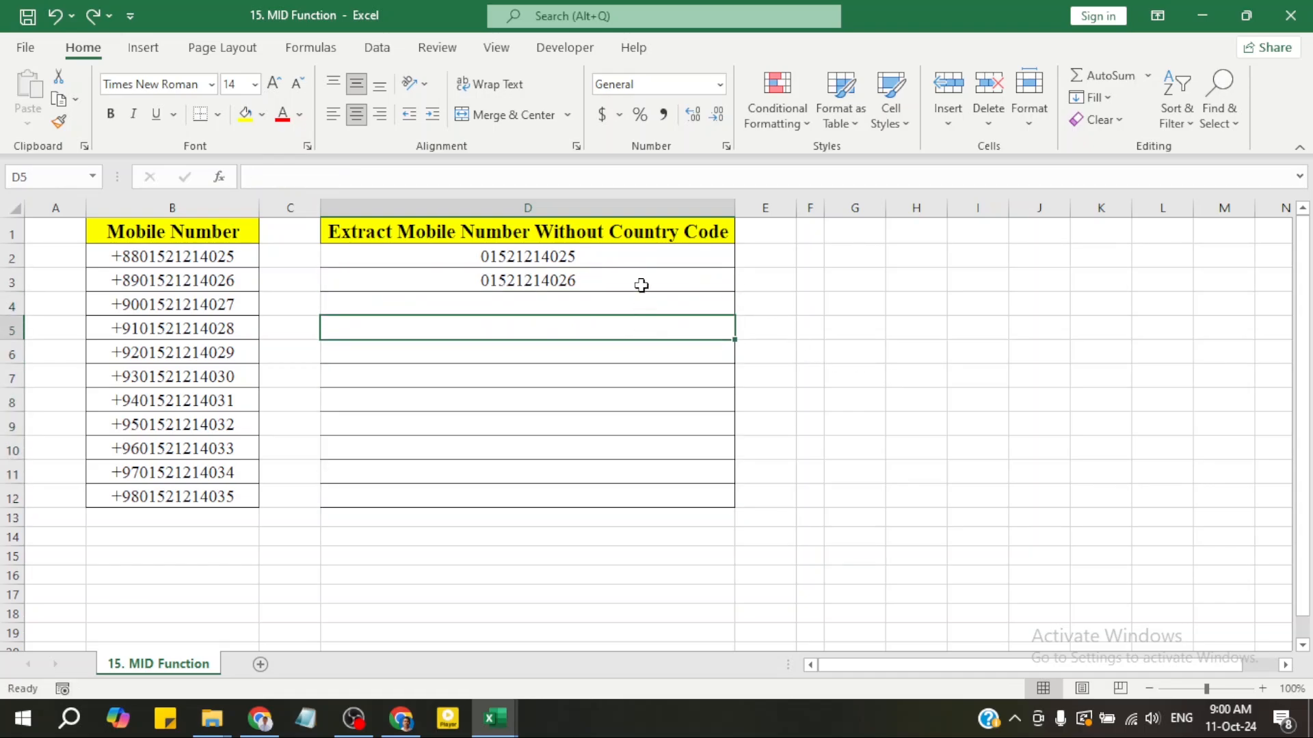
{"action": "left_click", "coordinate": [642, 285]}
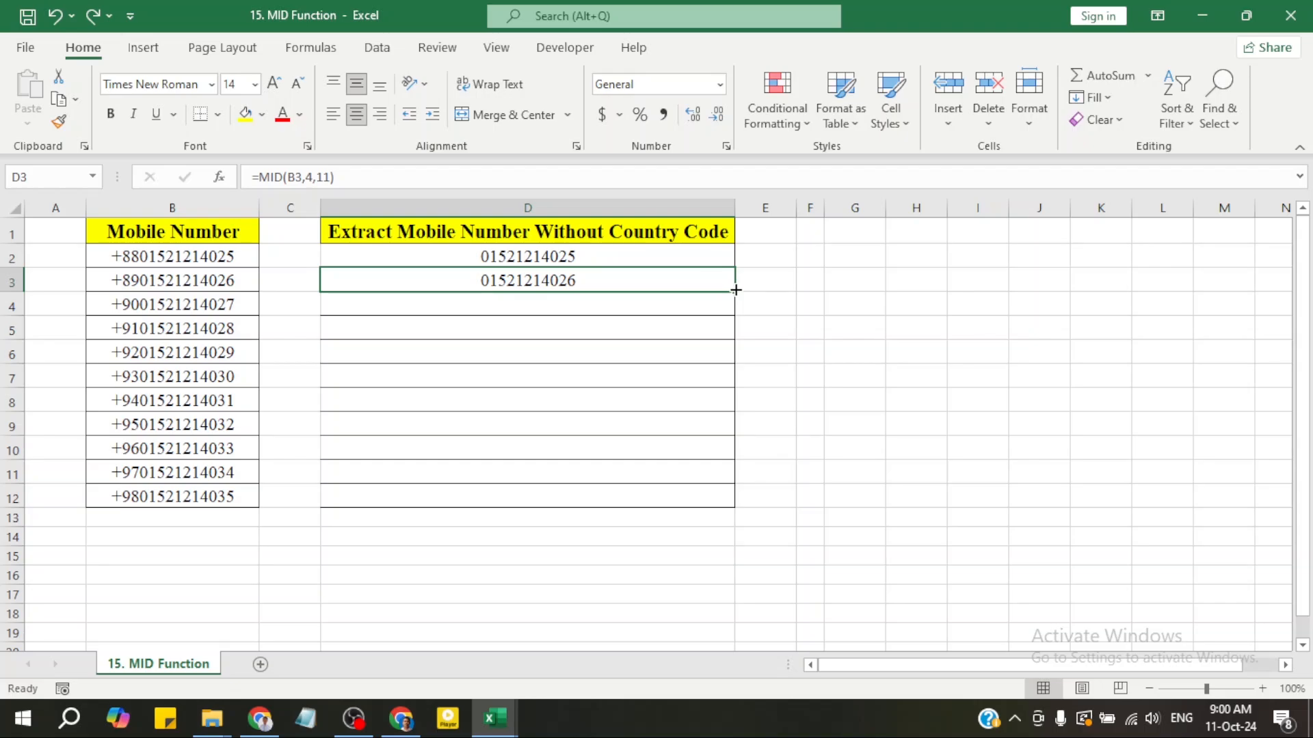
{"action": "left_click_drag", "start_coordinate": [736, 290], "coordinate": [732, 504]}
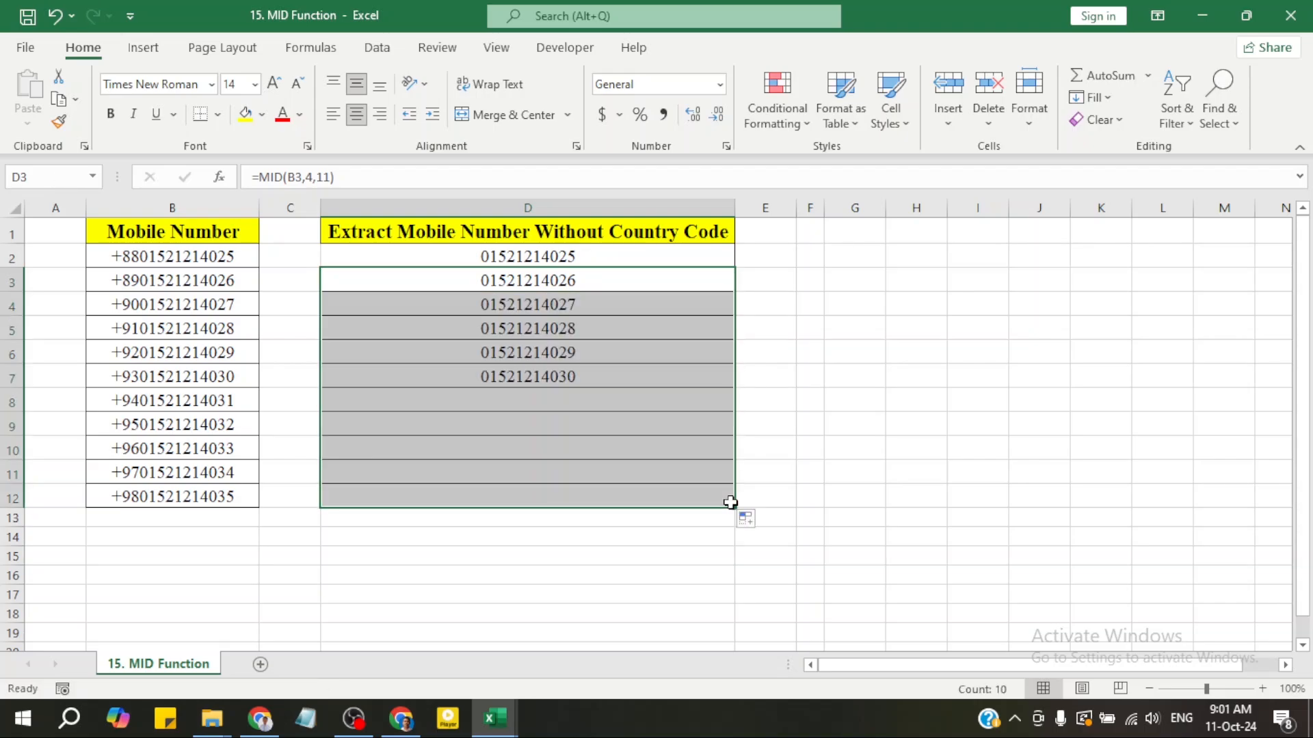
{"action": "left_click", "coordinate": [635, 484]}
Step: Review the extracted mobile numbers in D2:D12 by selecting the range, finishing with D7 selected
{"action": "left_click_drag", "start_coordinate": [521, 260], "coordinate": [525, 487]}
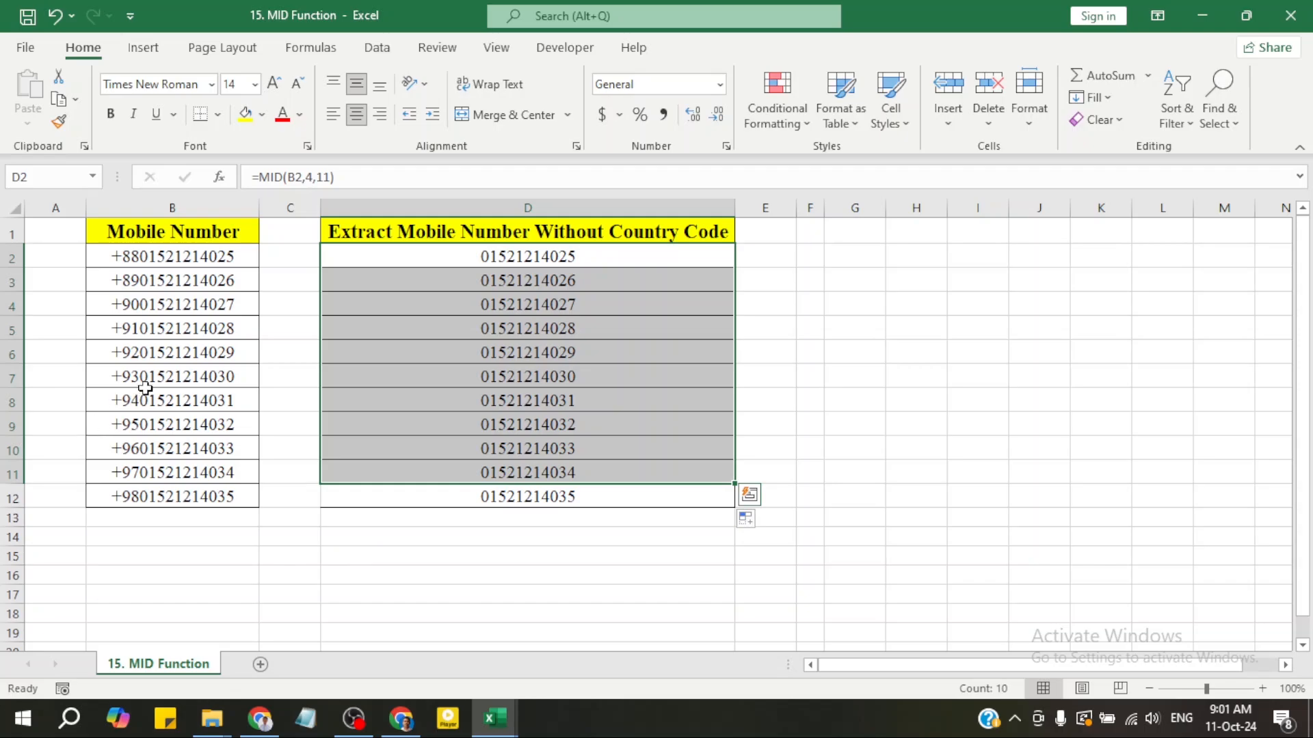
{"action": "left_click", "coordinate": [538, 333]}
{"action": "left_click_drag", "start_coordinate": [575, 254], "coordinate": [559, 497]}
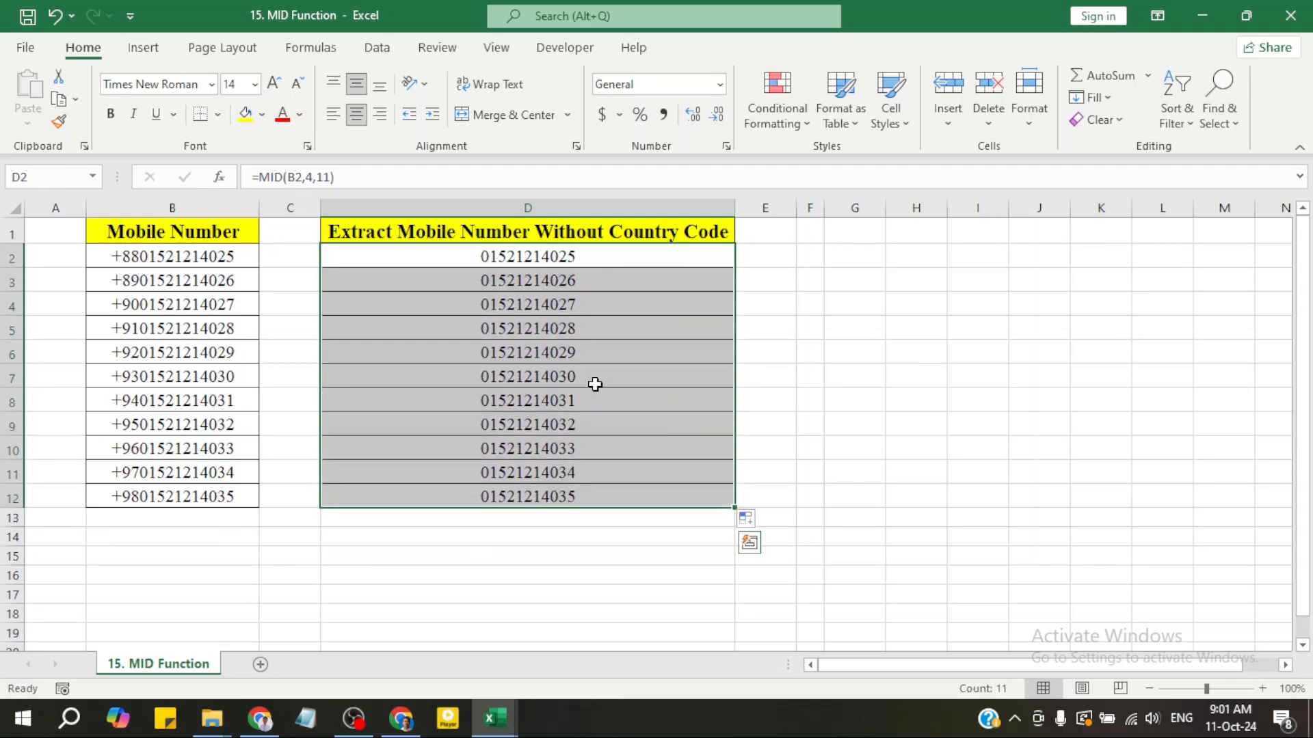
{"action": "left_click", "coordinate": [595, 384]}
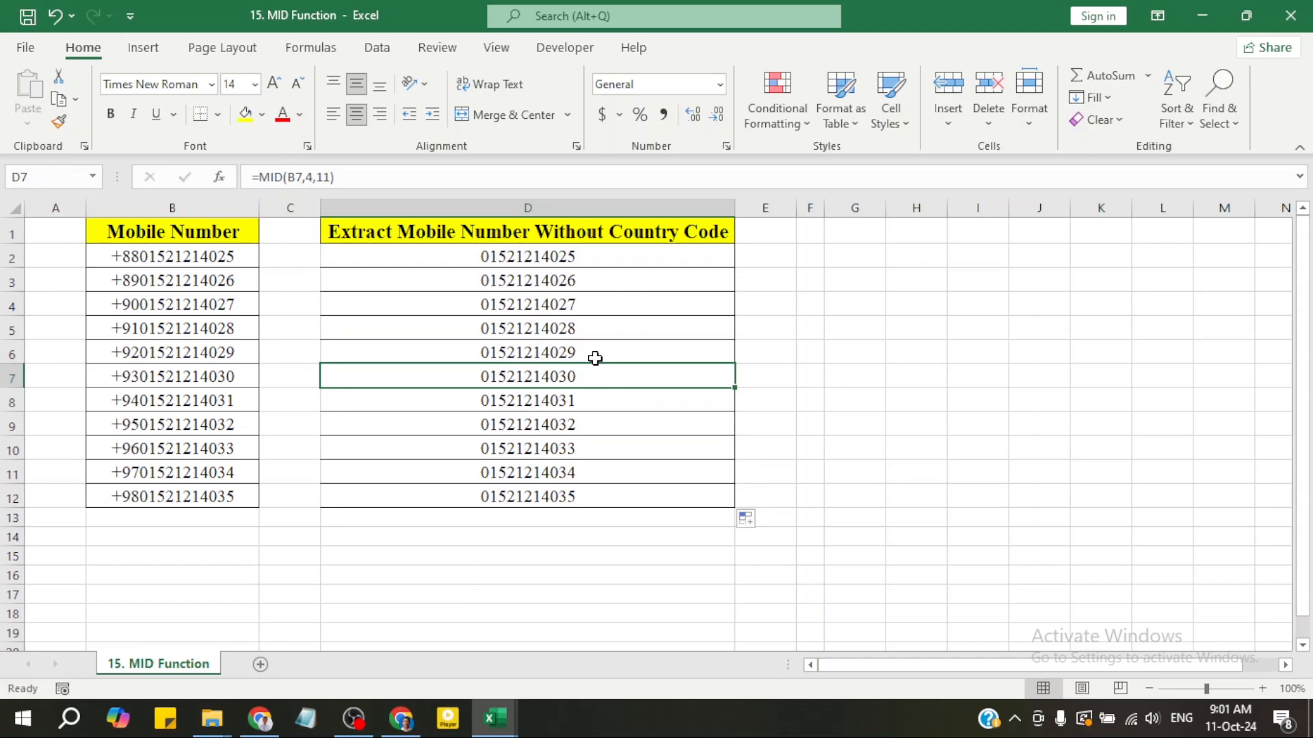